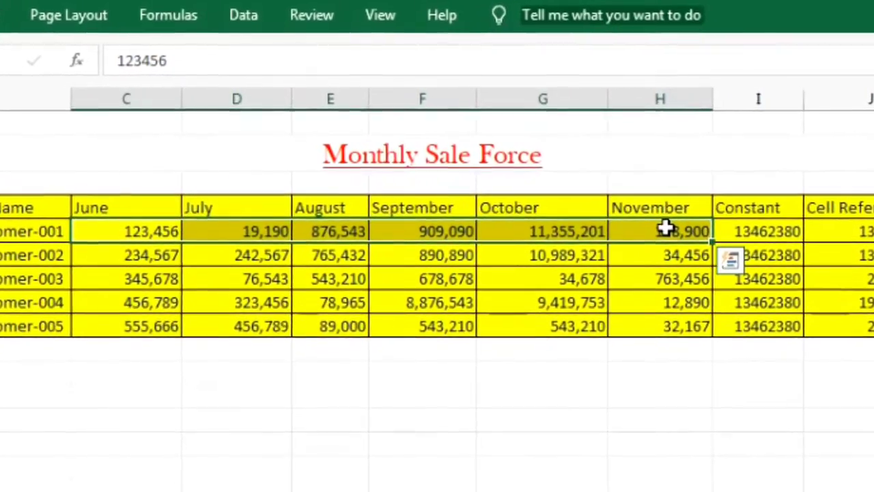
Enter the constant-value formula =123456+876543+11355201 in cell D14 below the sales table
click(248, 432)
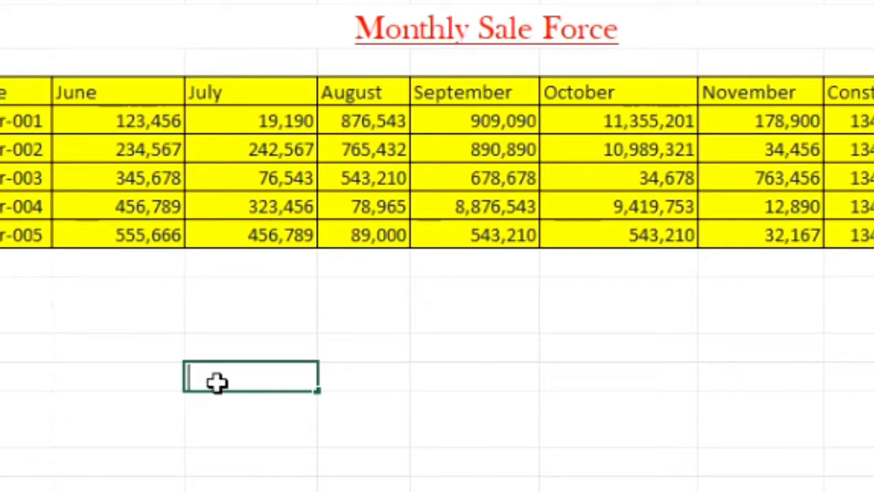
text(=)
text(123)
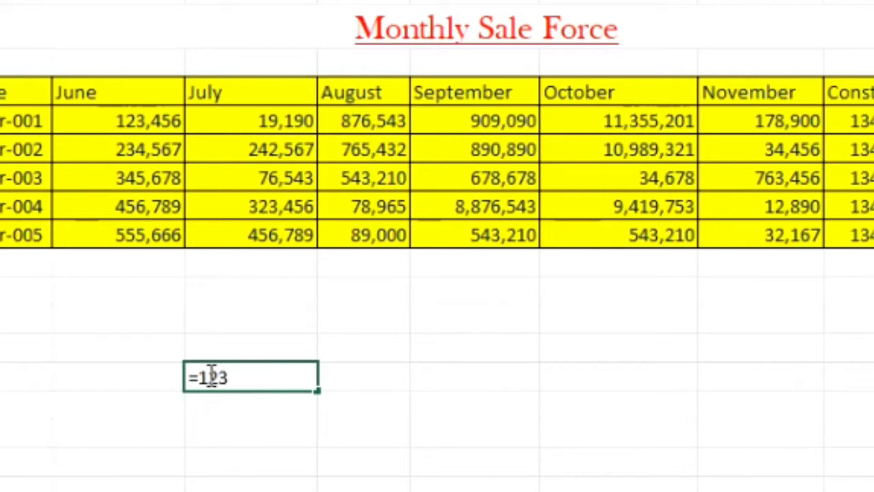
text(456)
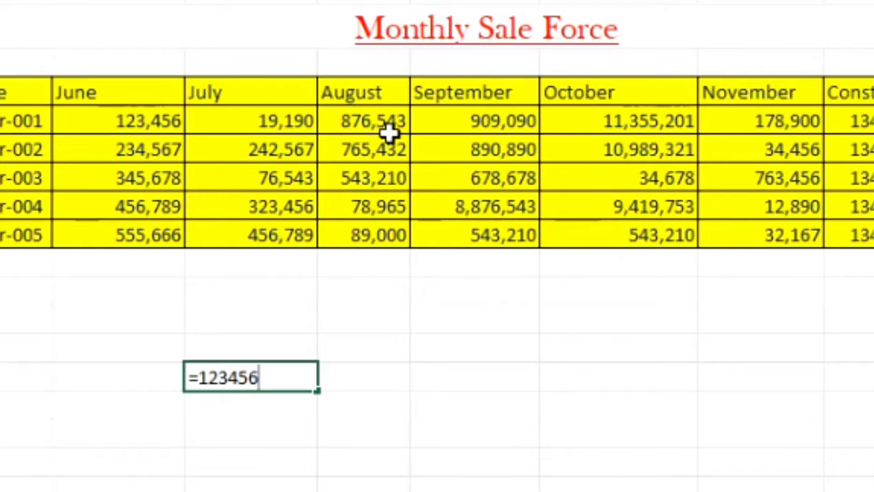
text(+8)
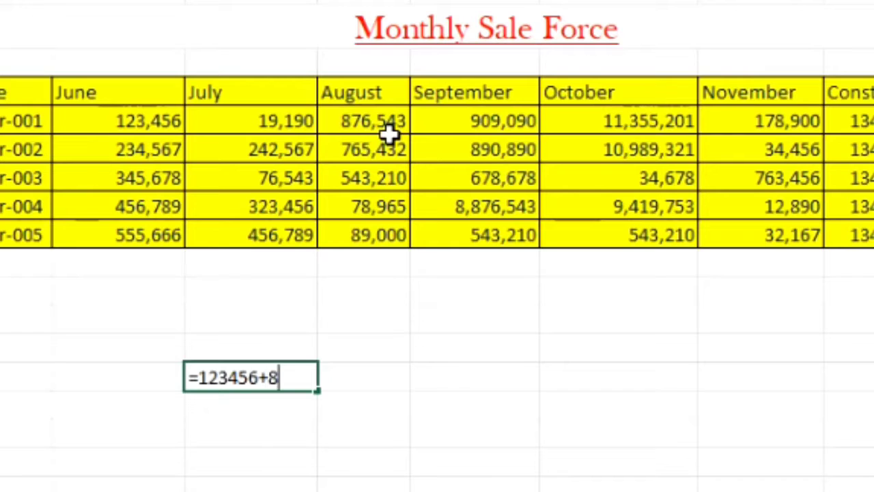
text(76543+)
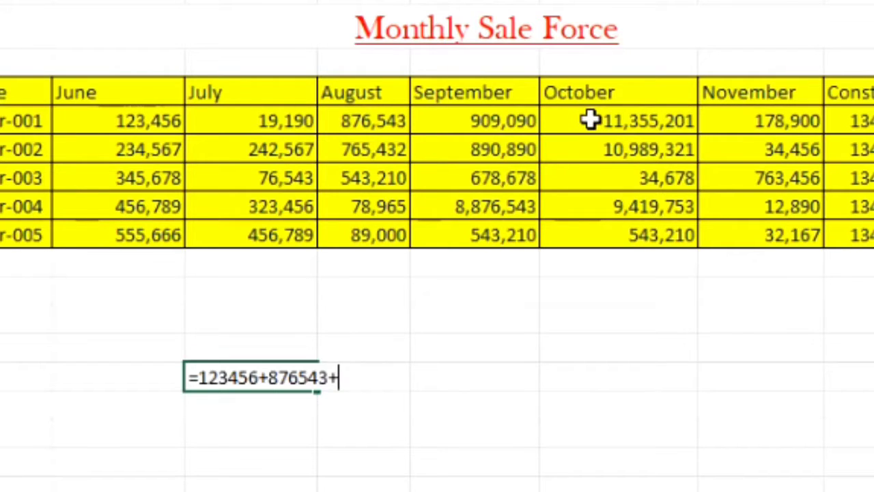
text(11355)
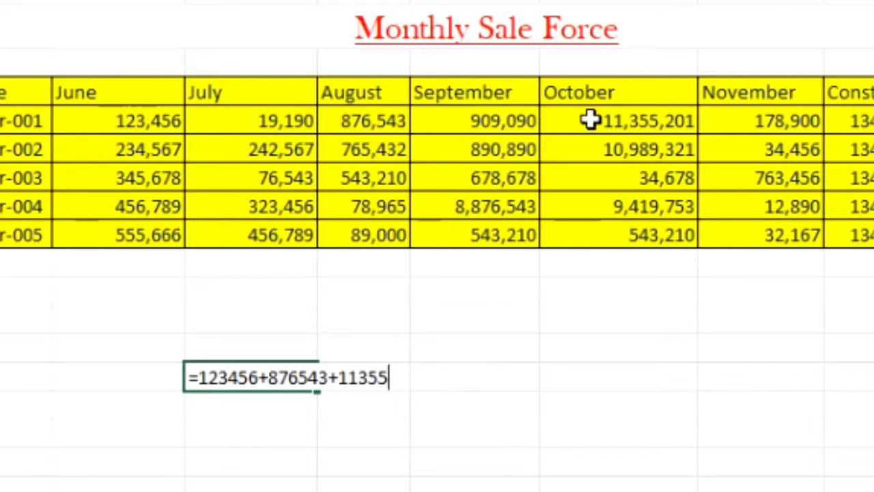
text(201)
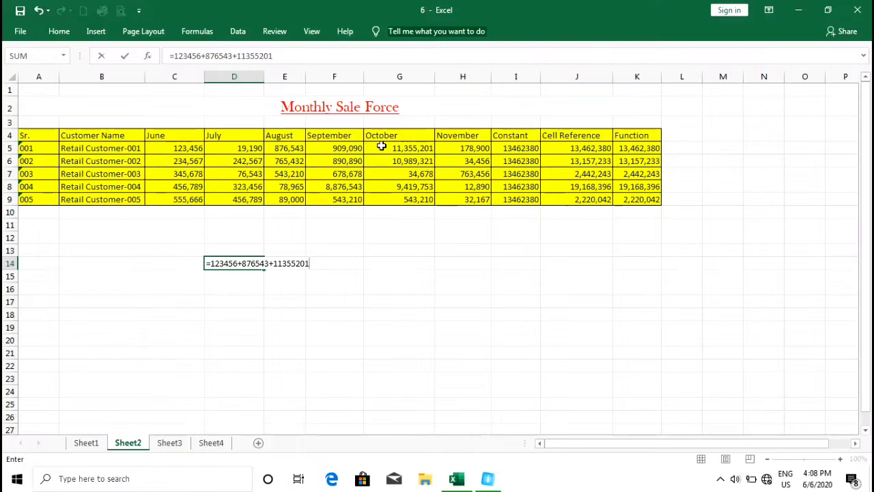
key(ctrl+Return)
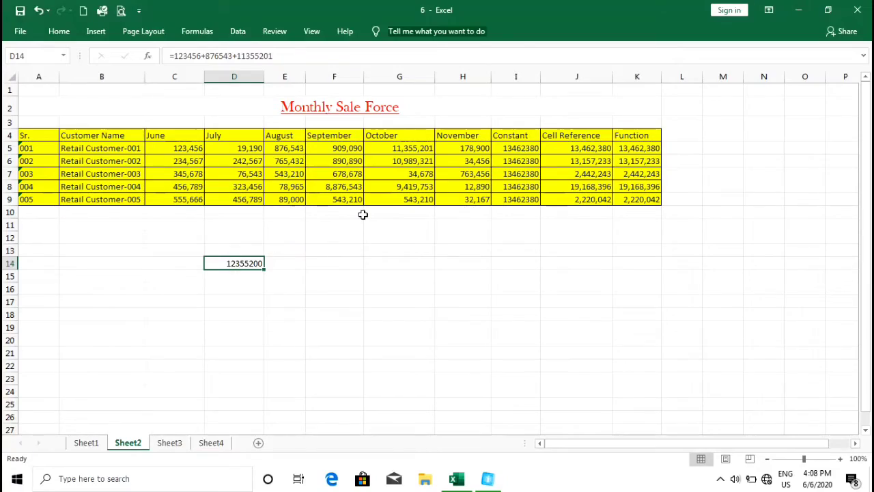
Move the constant-value formula from D14 to I14, under the Constant column
drag(243, 268, 511, 260)
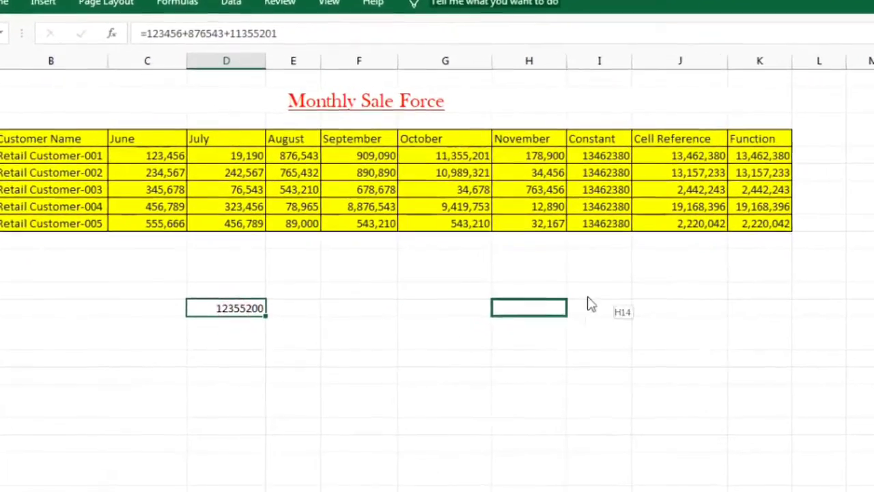
drag(591, 304, 611, 309)
drag(721, 366, 721, 367)
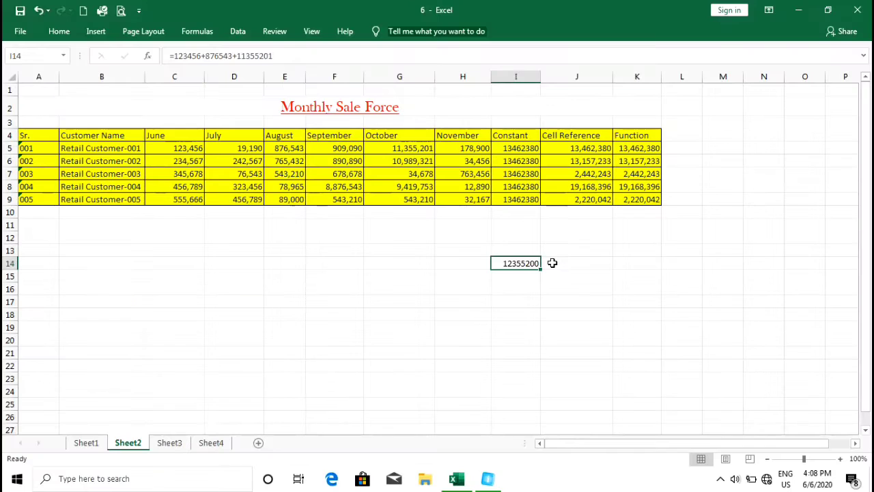
Enter the cell-reference formula =C5+E5+G5 in J14 to add the June, August and October sales of the first customer
click(553, 263)
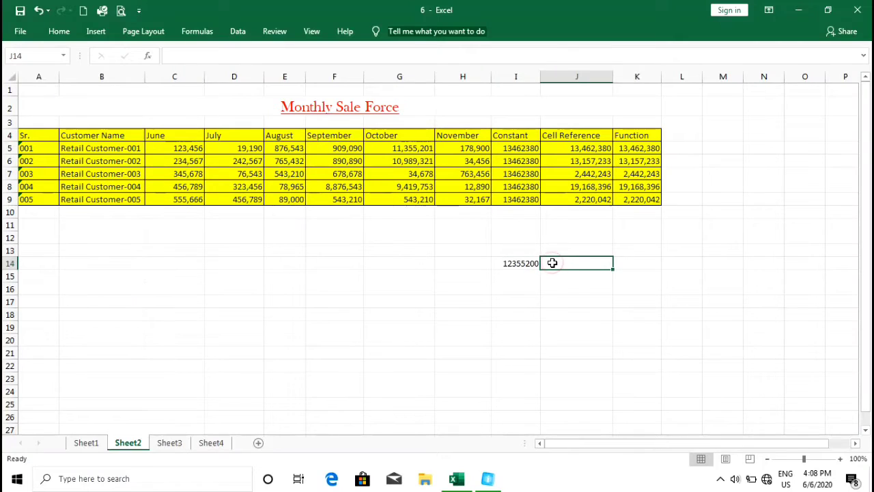
double_click(553, 263)
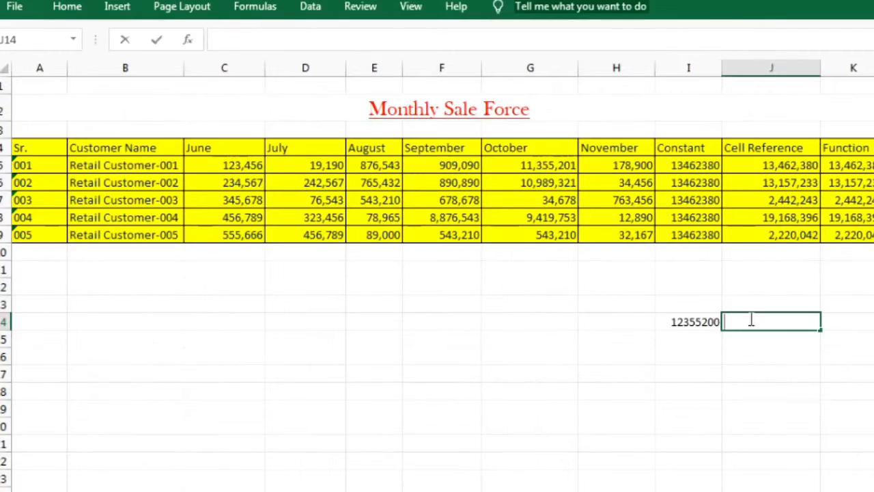
text(=)
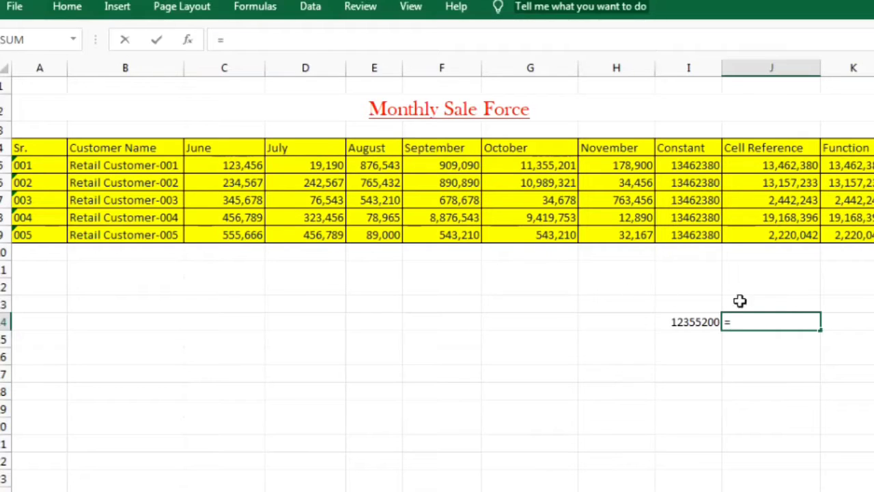
click(239, 171)
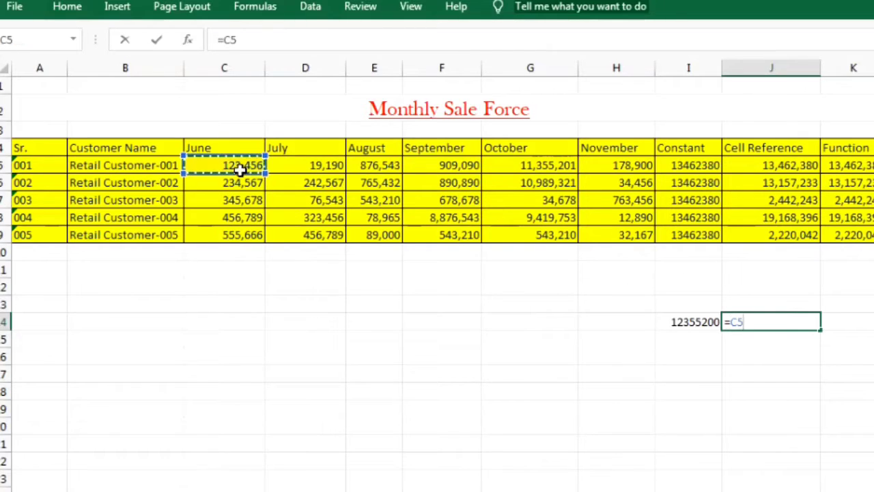
text(+)
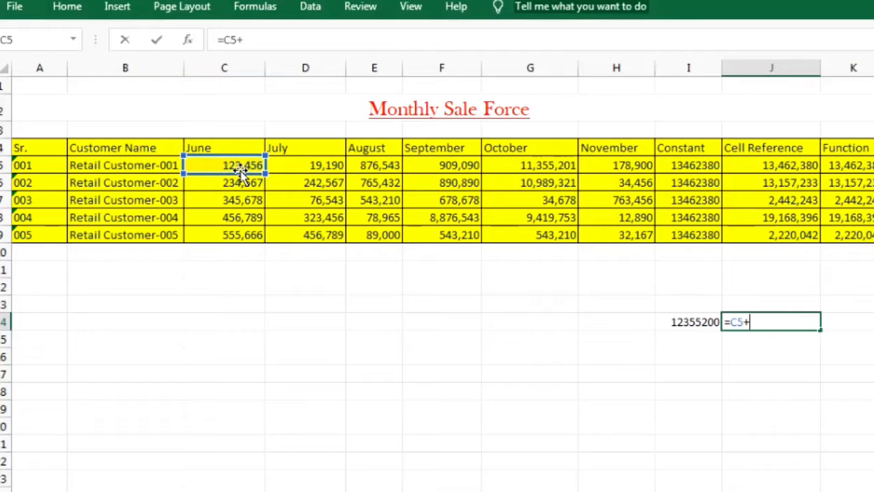
click(372, 164)
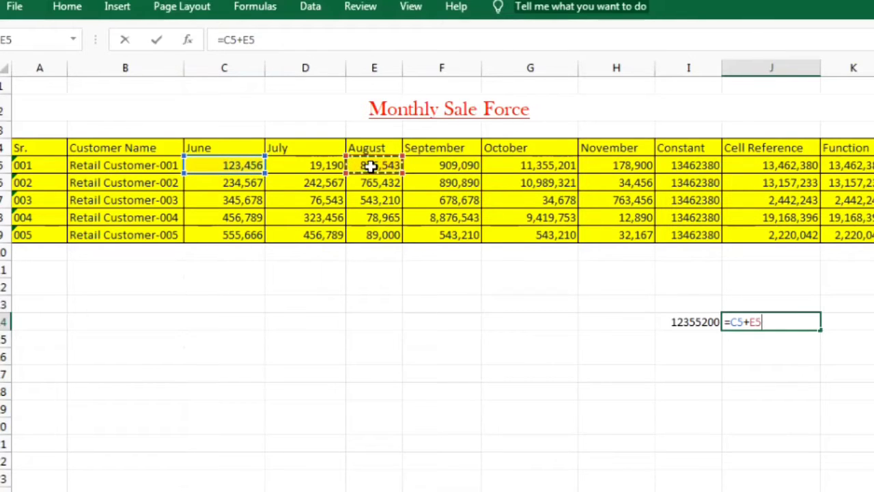
text(+)
click(524, 168)
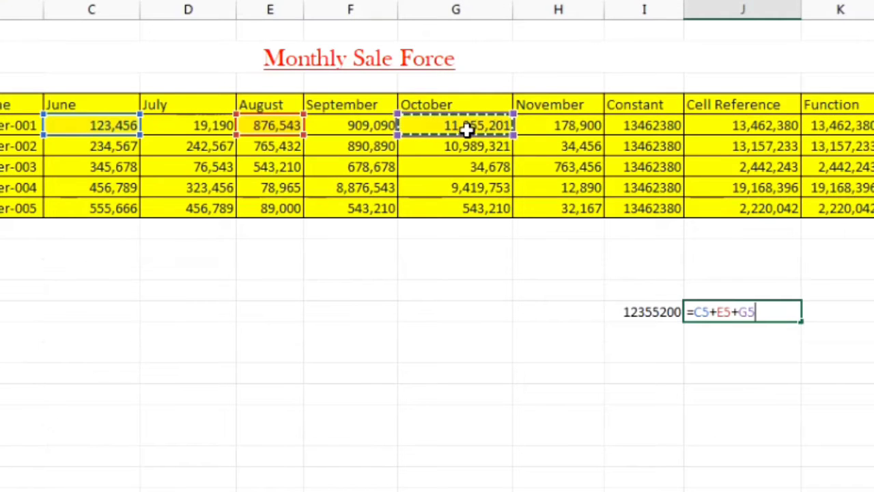
key(Return)
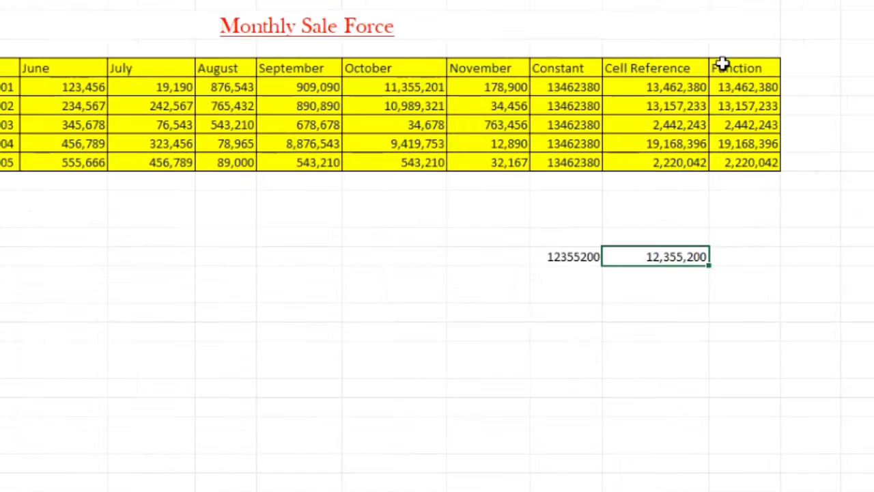
Enter =SUM(C5,E5,G5) in K14 to add the same three months with a function
click(725, 256)
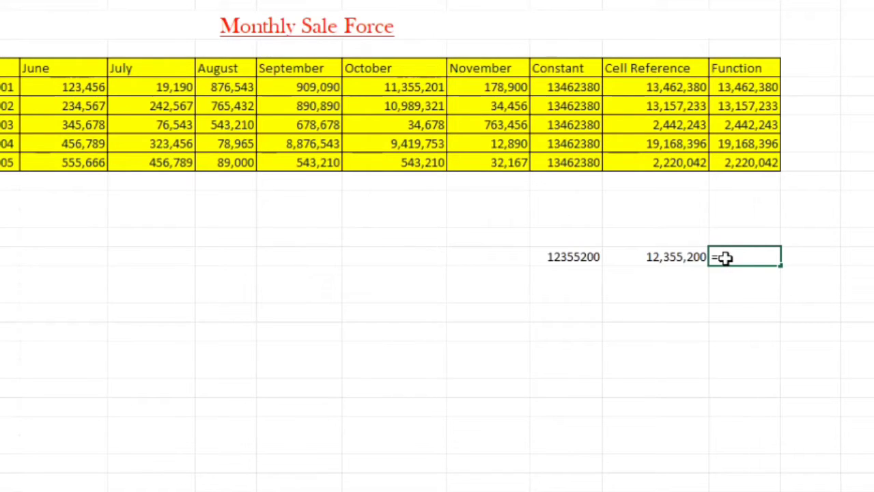
text(=sum)
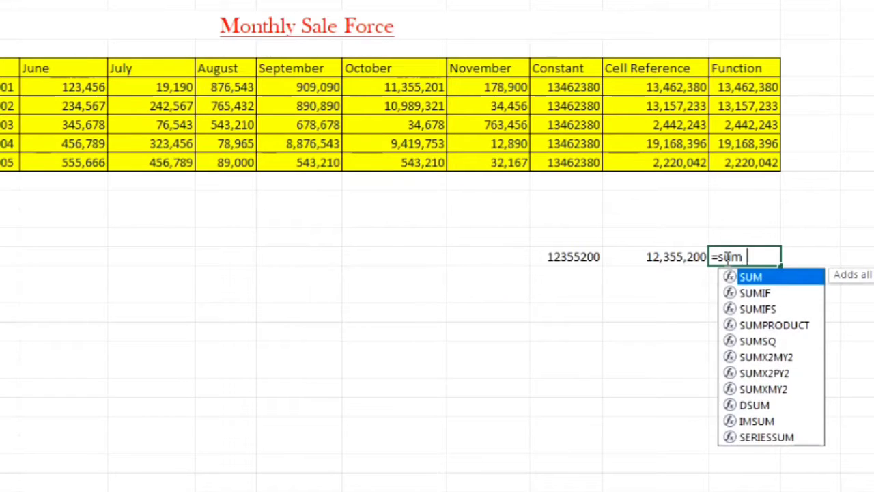
text(()
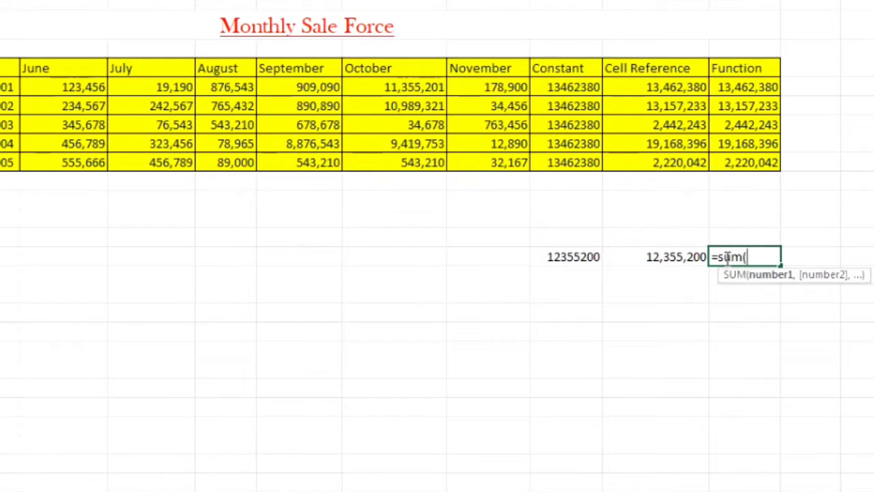
click(75, 85)
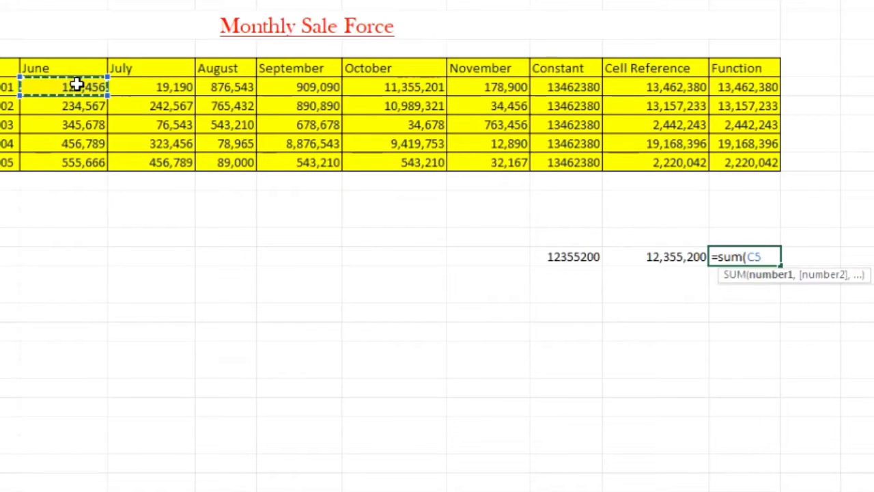
text(,)
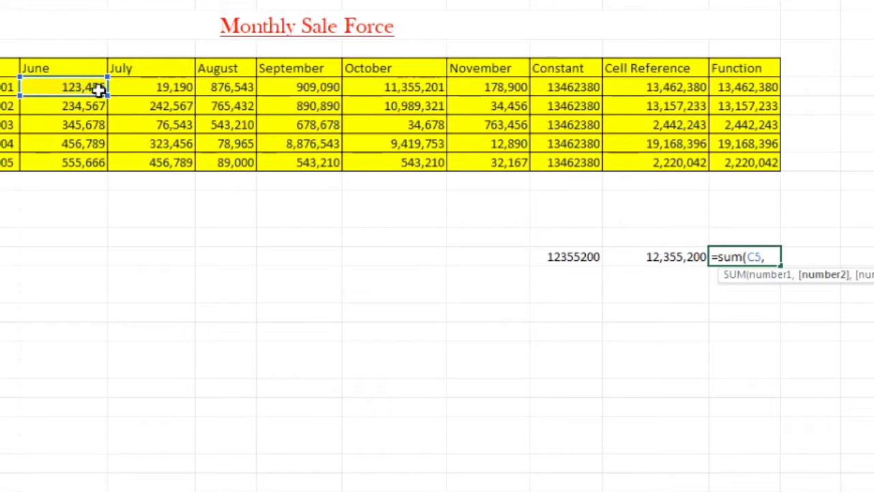
click(224, 87)
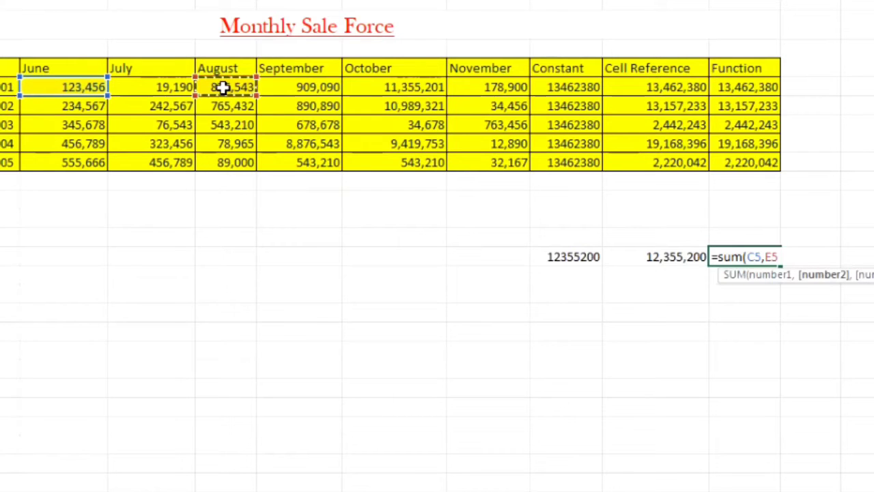
text(,)
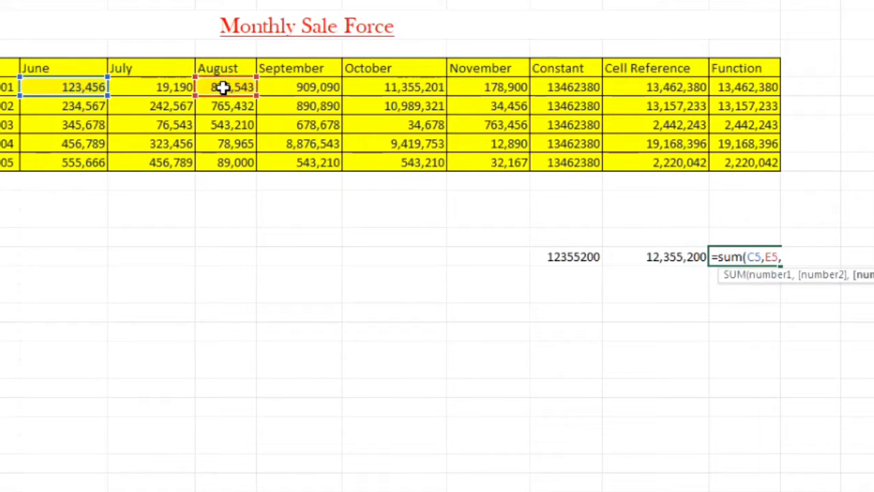
click(378, 87)
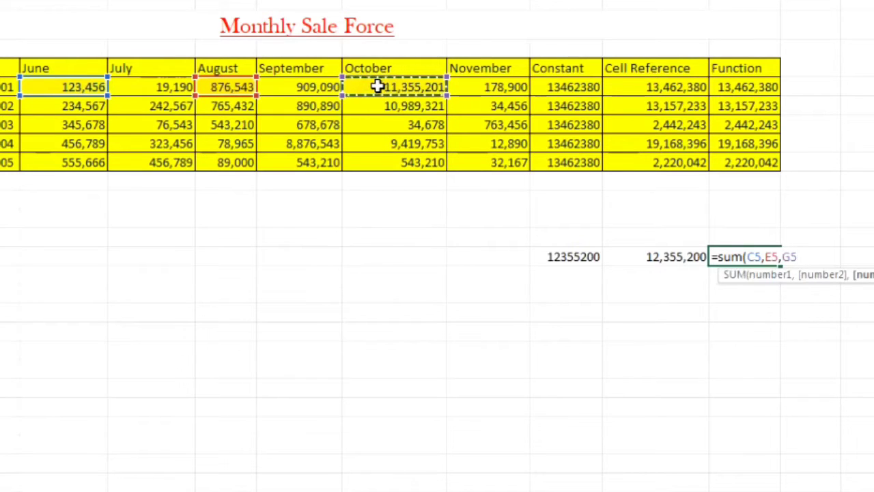
text())
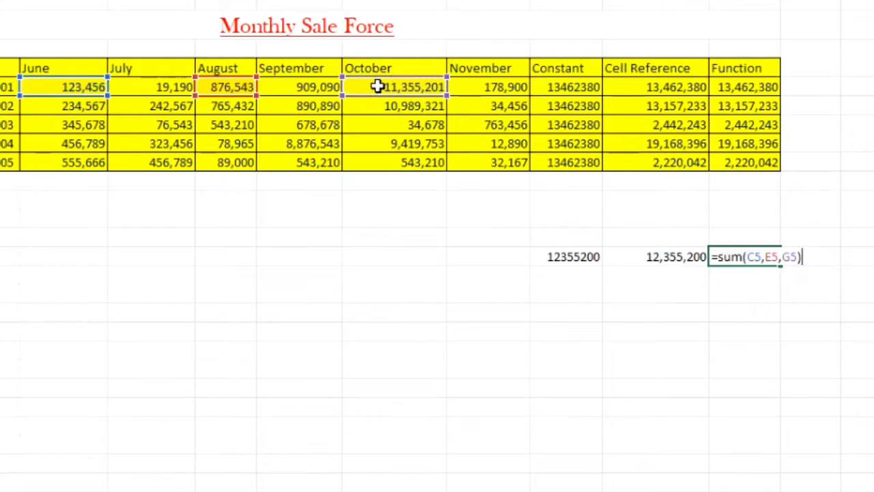
key(Return)
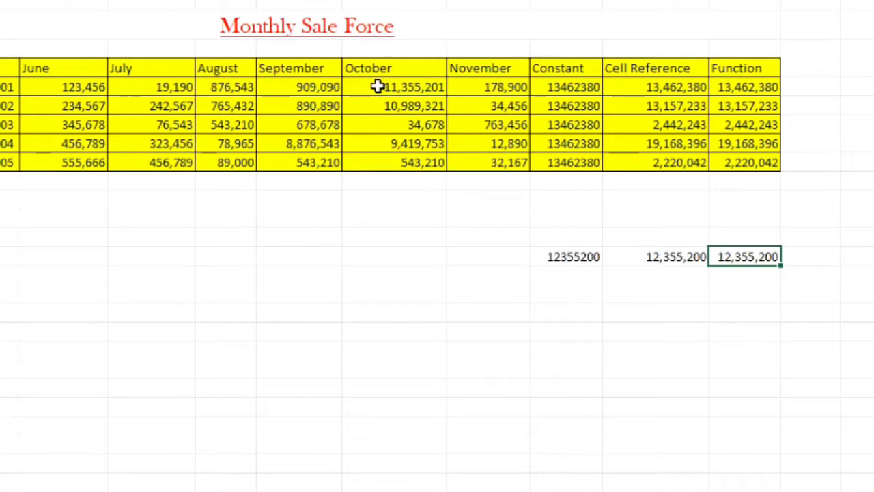
Compare the results of the constant, cell-reference and function formulas in I14, J14 and K14
click(551, 238)
click(561, 264)
click(191, 291)
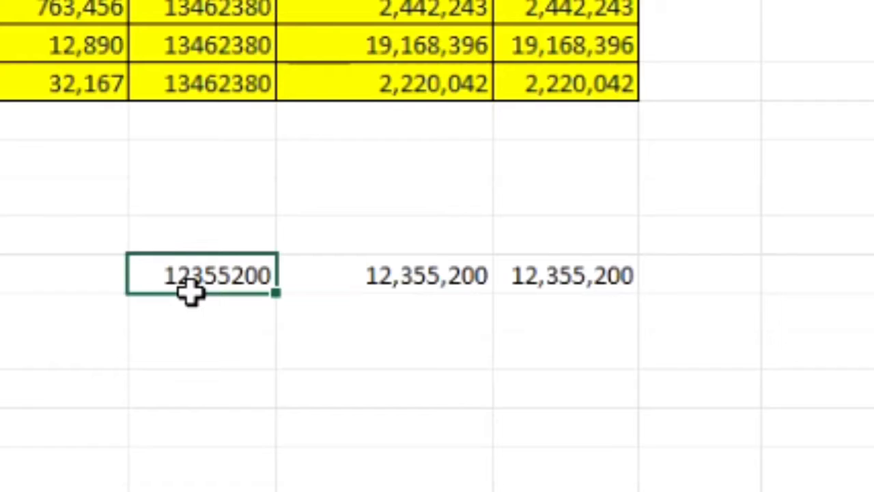
click(378, 284)
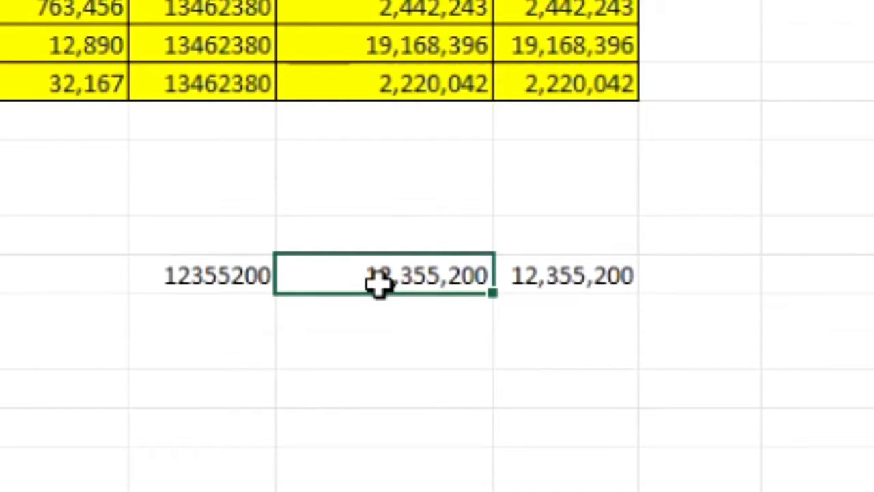
click(517, 284)
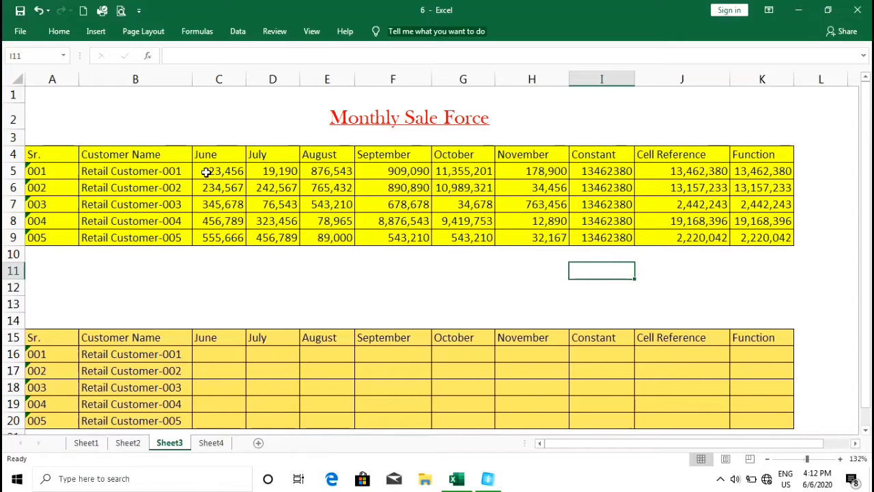
Select the monthly sales figures C5:H9 on Sheet3 and show the Home formatting commands
drag(206, 172, 549, 234)
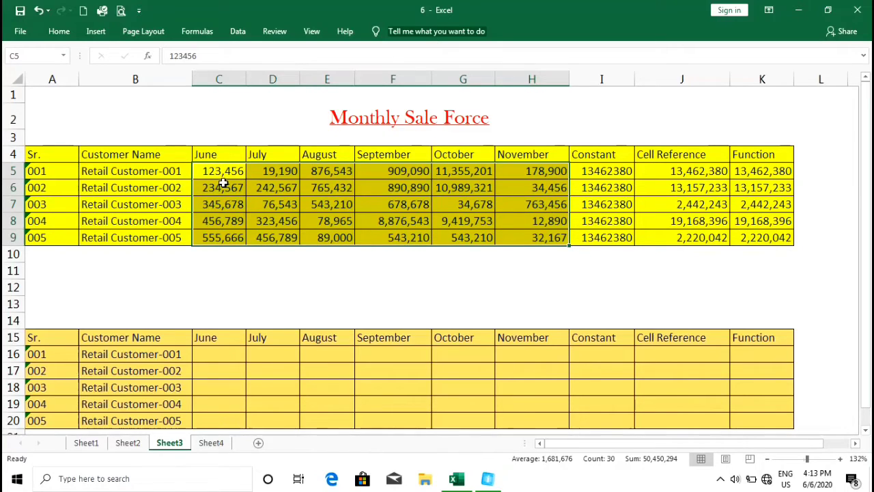
click(59, 31)
click(234, 302)
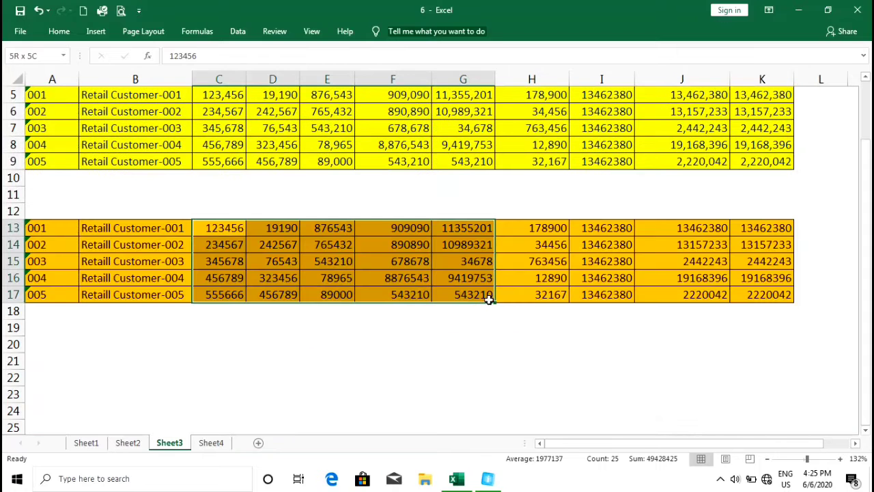
Compare the number formatting of the sales figures in C5:H9 with the plain figures in C13:H17
drag(487, 298, 513, 297)
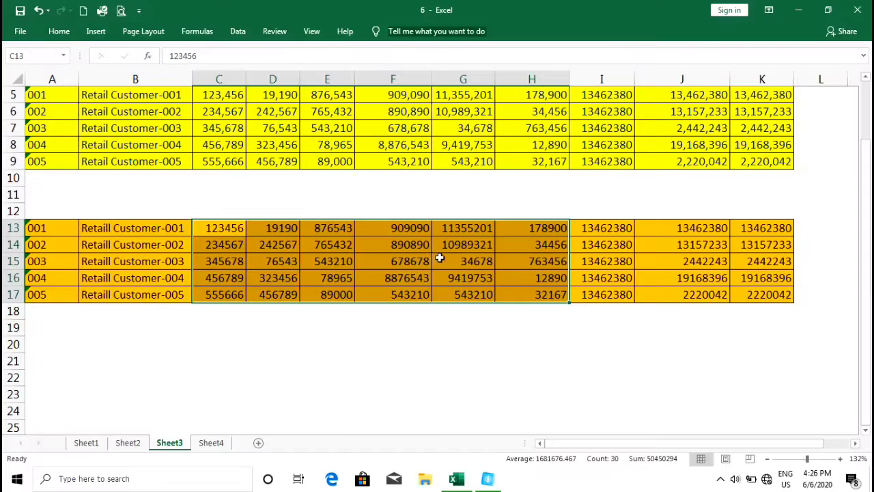
click(59, 32)
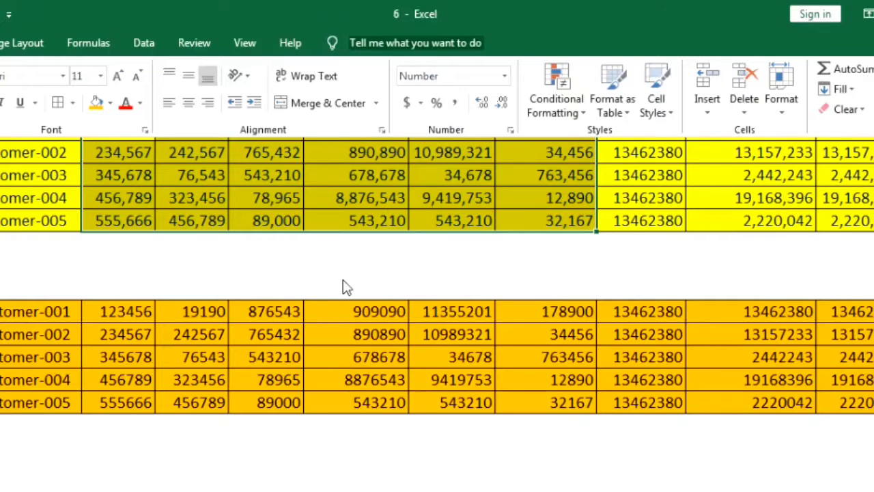
key(Escape)
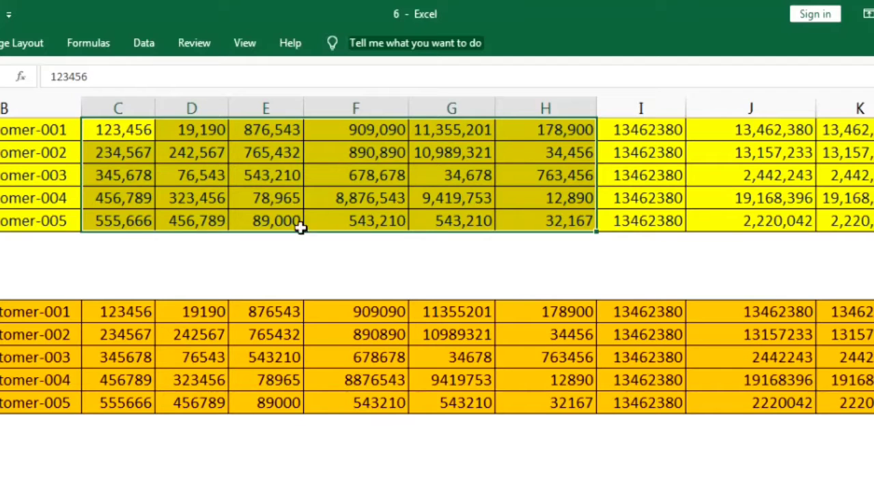
click(104, 313)
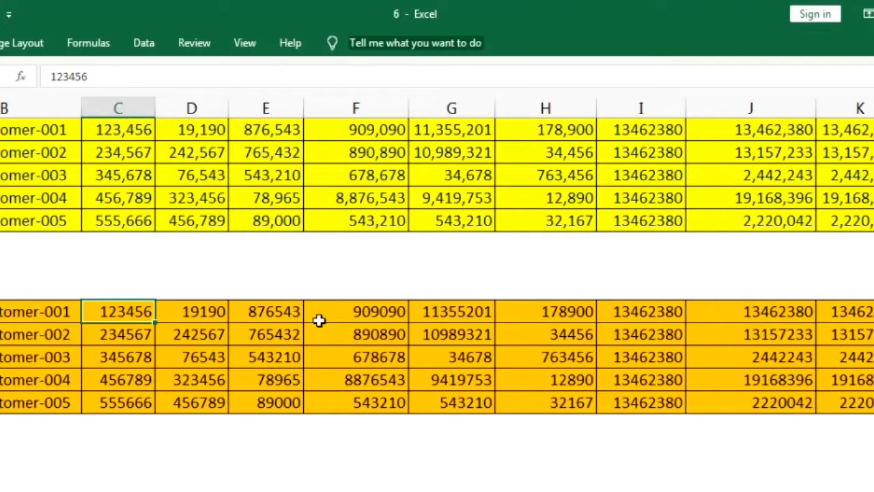
Apply the General number format to the monthly sales figures in C5:H9
drag(118, 130, 525, 223)
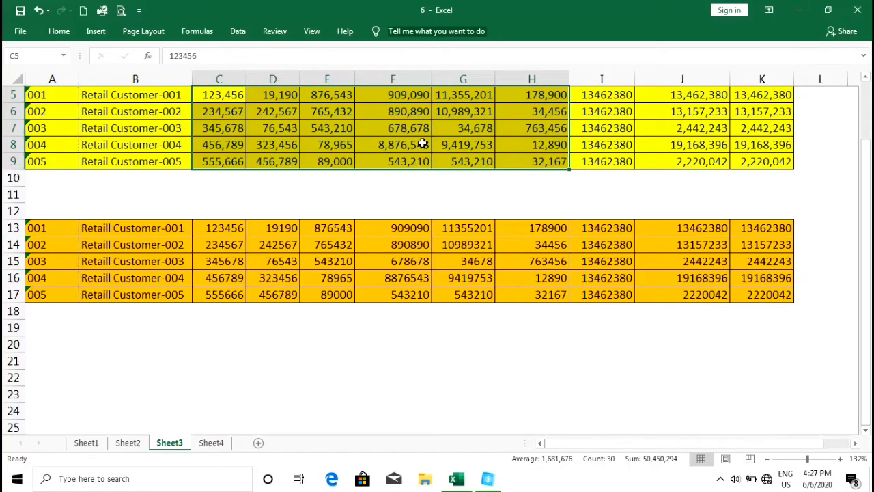
click(60, 31)
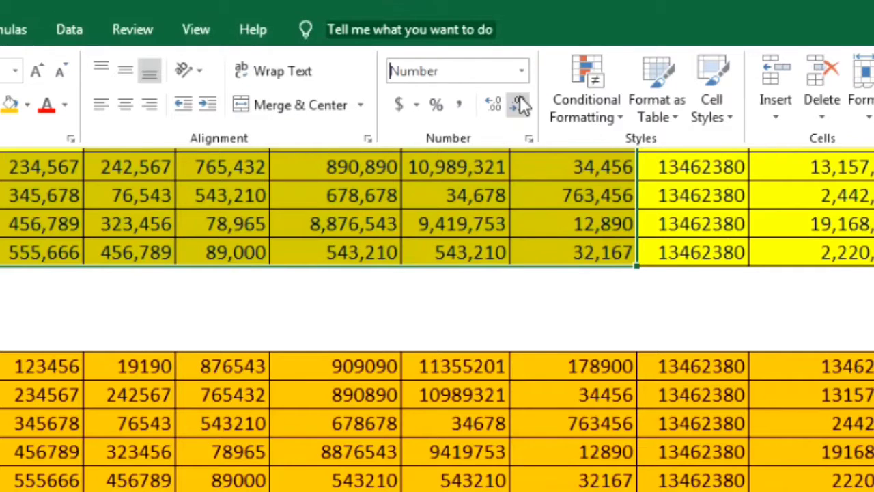
click(521, 73)
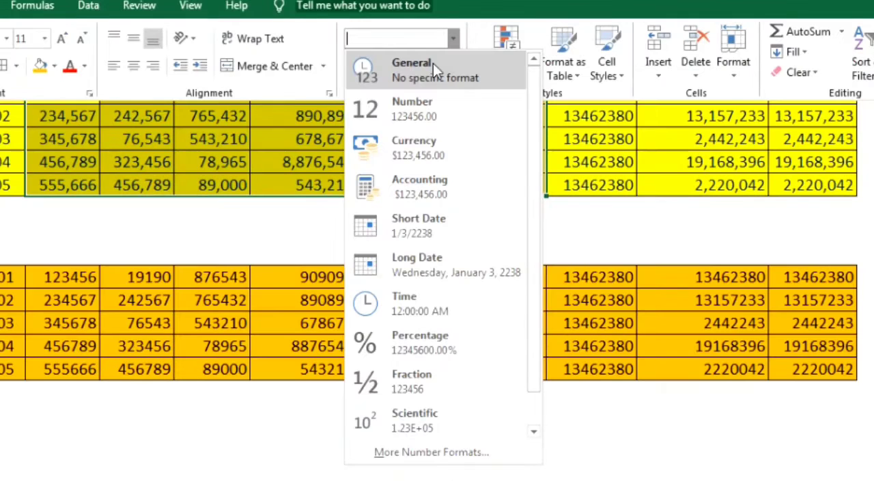
click(493, 102)
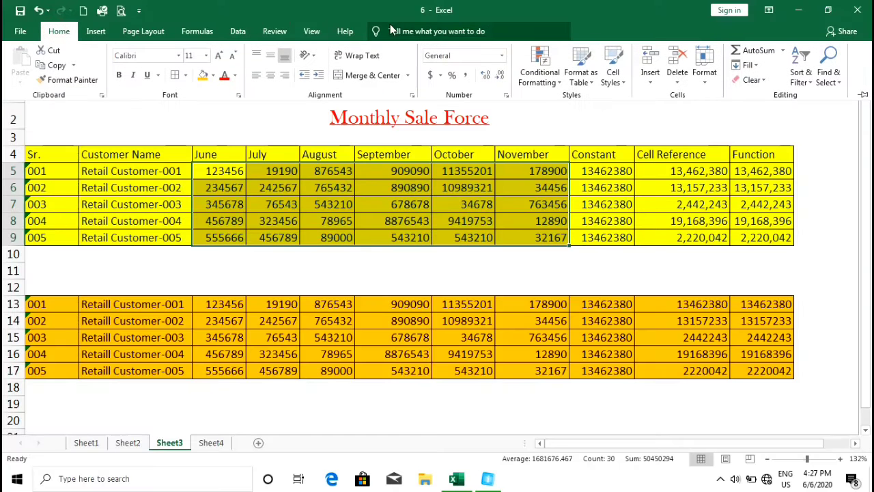
Format the sales figures in C5:H9 as Number with two decimal places and thousands separators
click(502, 58)
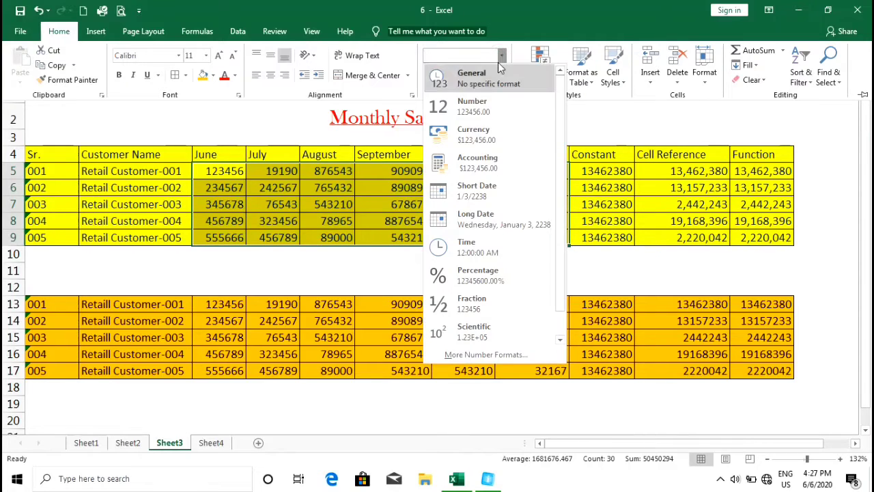
click(479, 107)
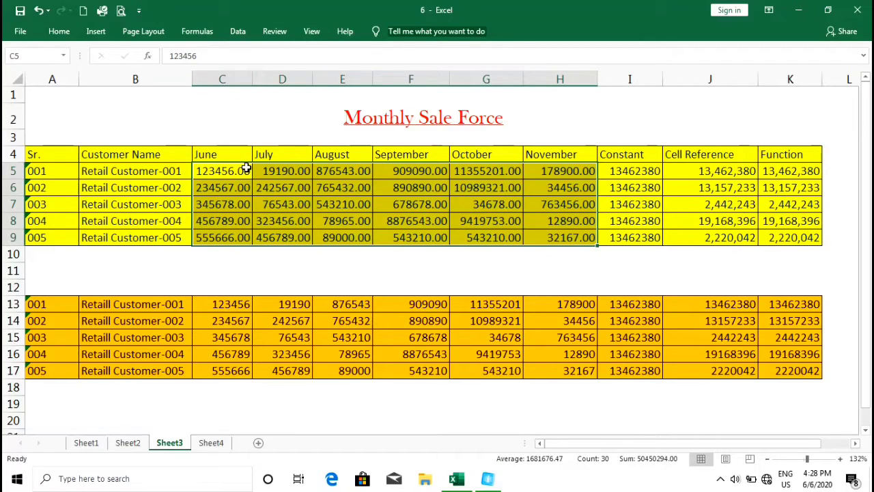
key(ctrl+shift+1)
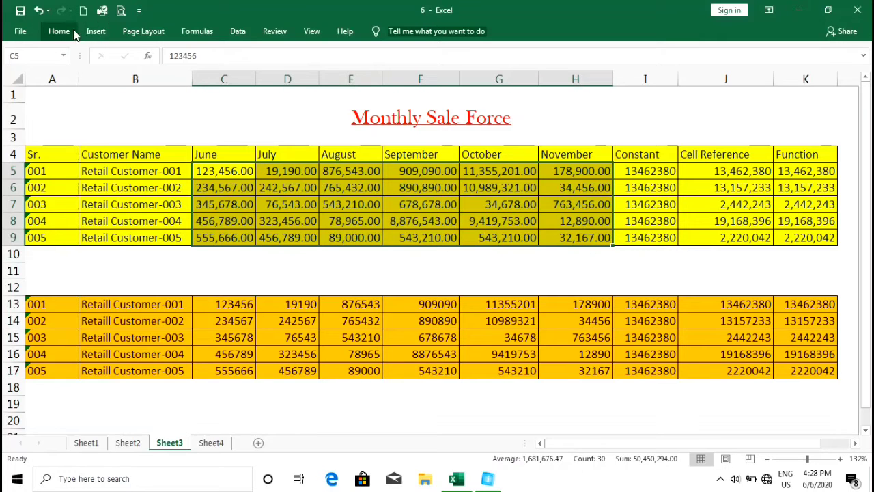
Apply the Currency format to the sales figures in C5:H9
click(60, 32)
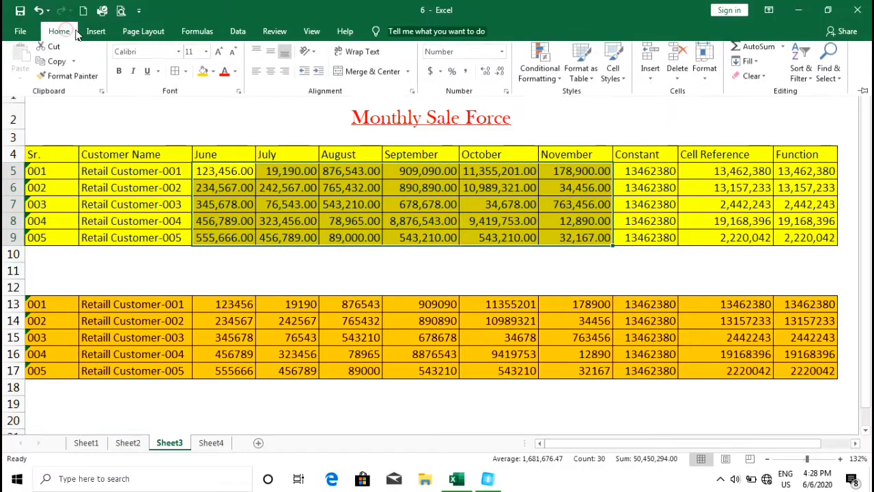
click(503, 56)
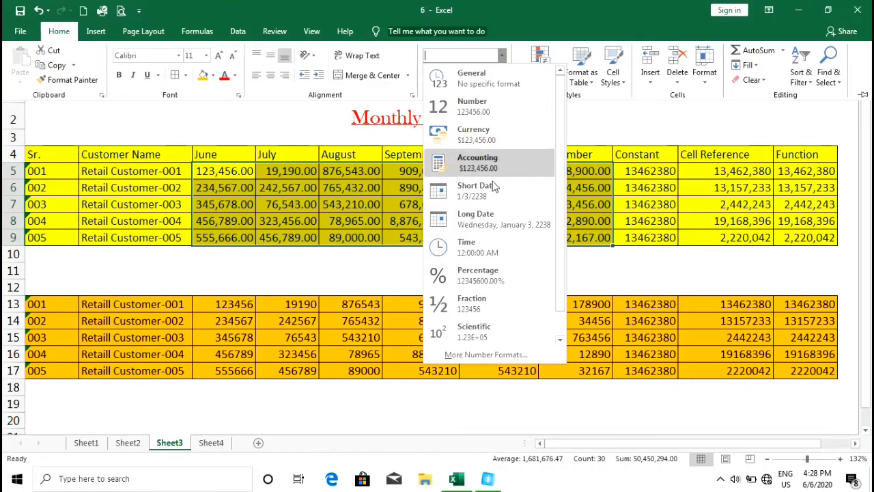
click(492, 140)
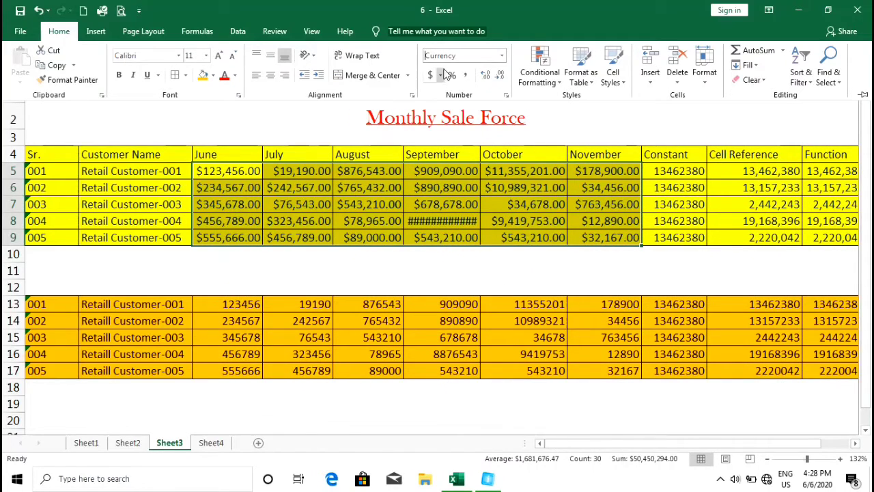
Try the Percentage format and the Scientific format on the sales figures in C5:H9
click(502, 56)
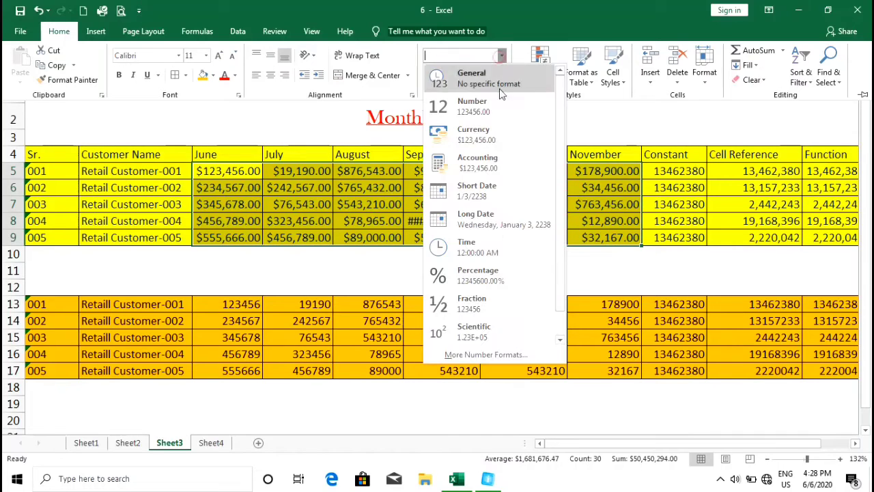
click(471, 273)
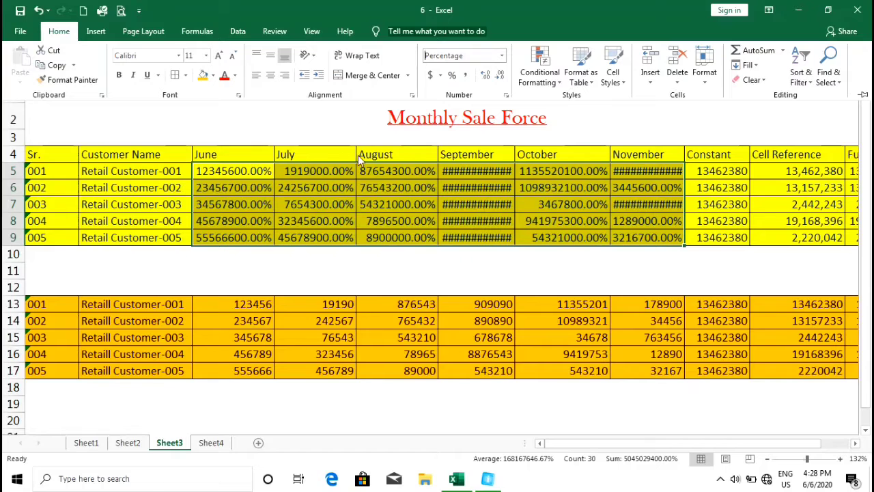
click(501, 56)
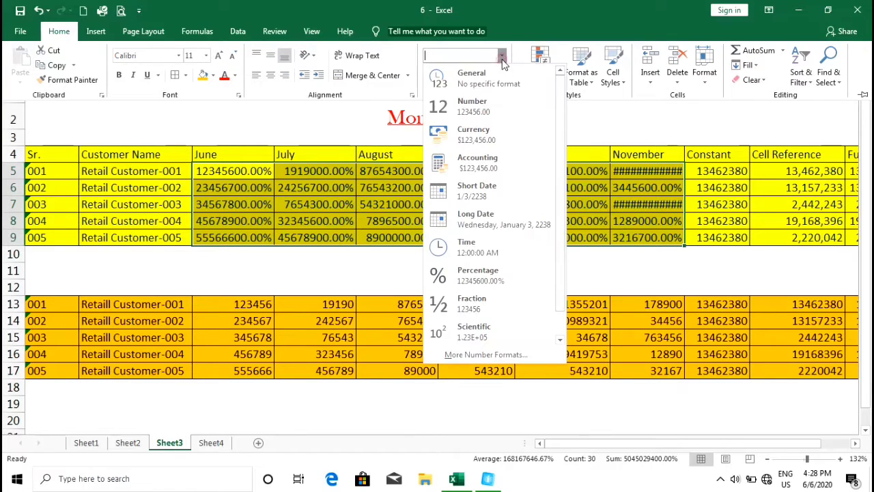
click(478, 332)
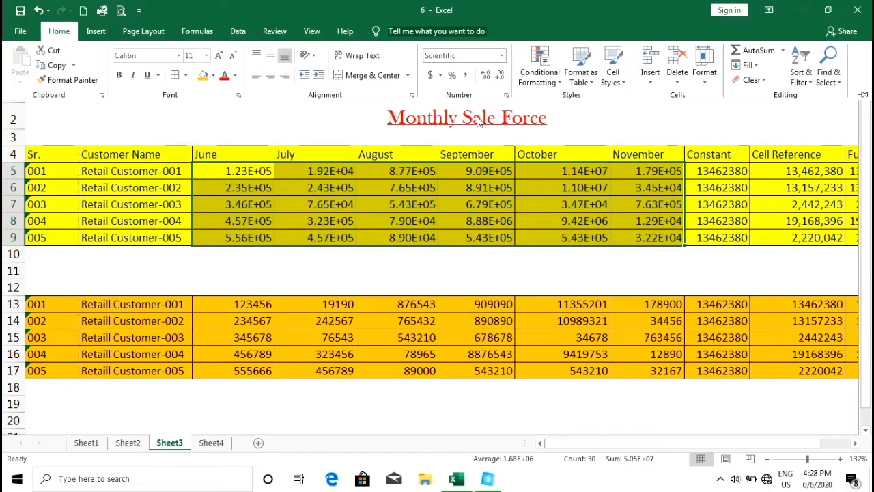
Open the Format Cells dialog for C5:H9 and examine the number categories from General through Special
click(502, 57)
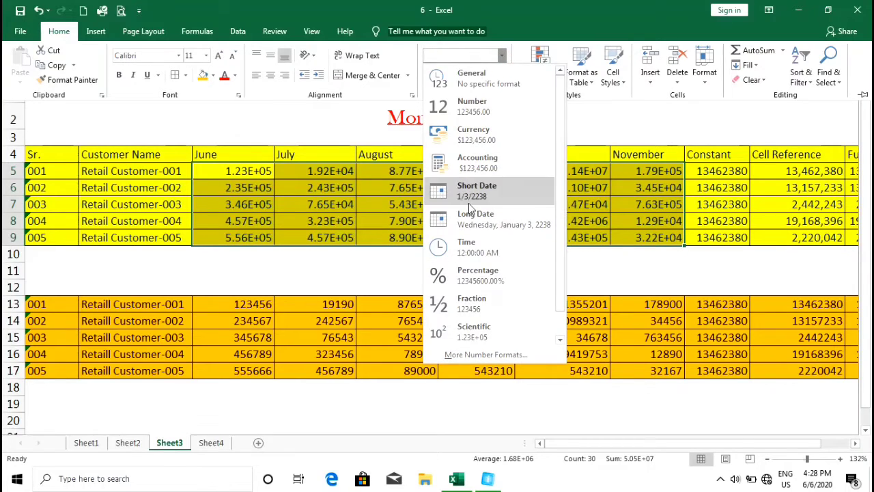
click(480, 355)
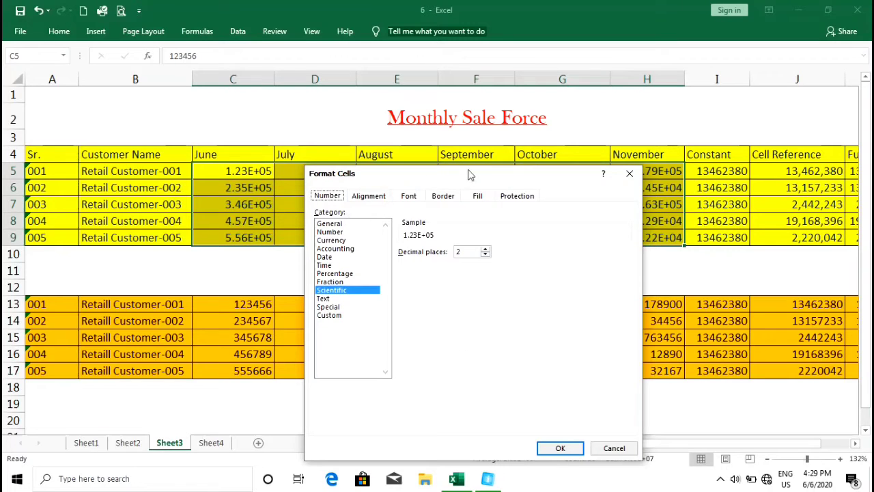
drag(468, 176, 469, 95)
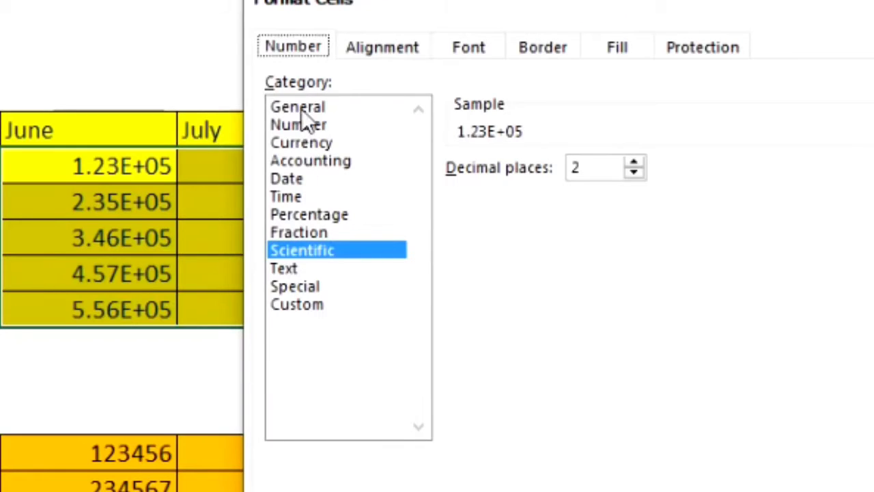
click(301, 107)
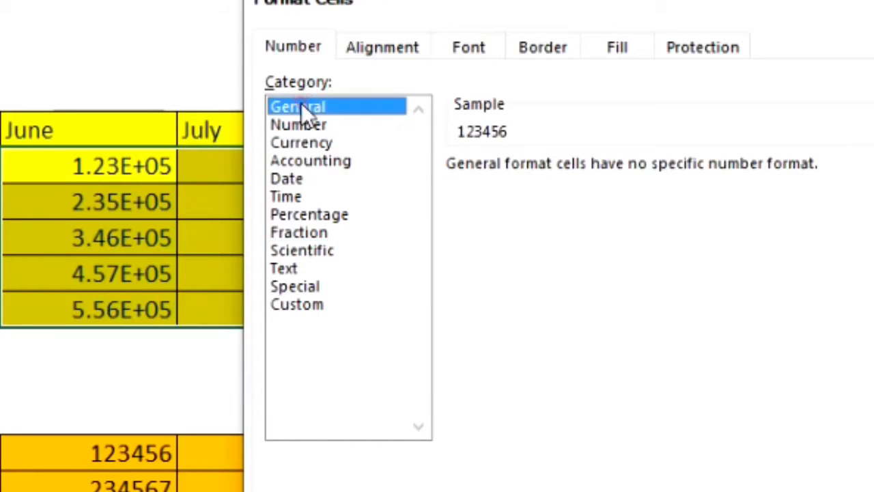
click(302, 123)
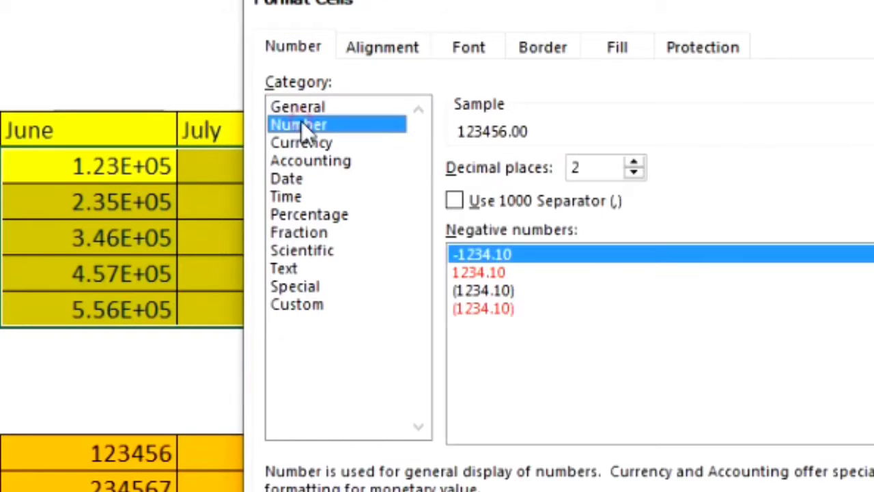
click(301, 140)
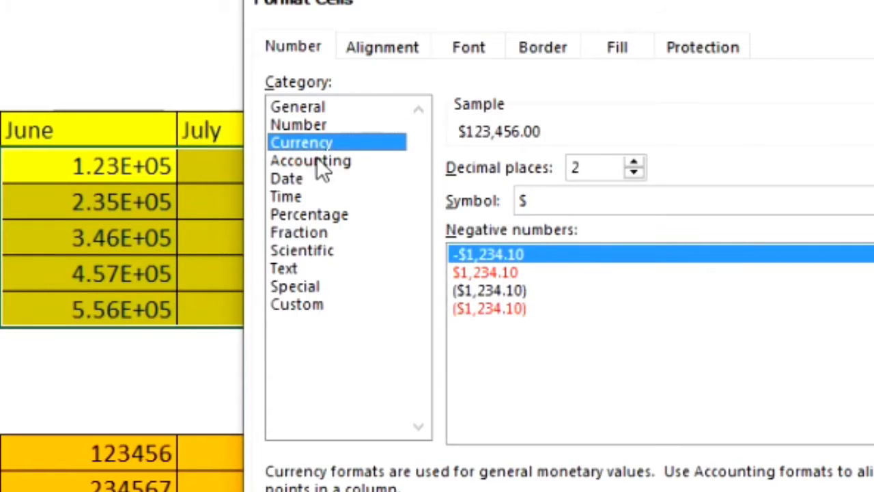
click(317, 162)
click(311, 178)
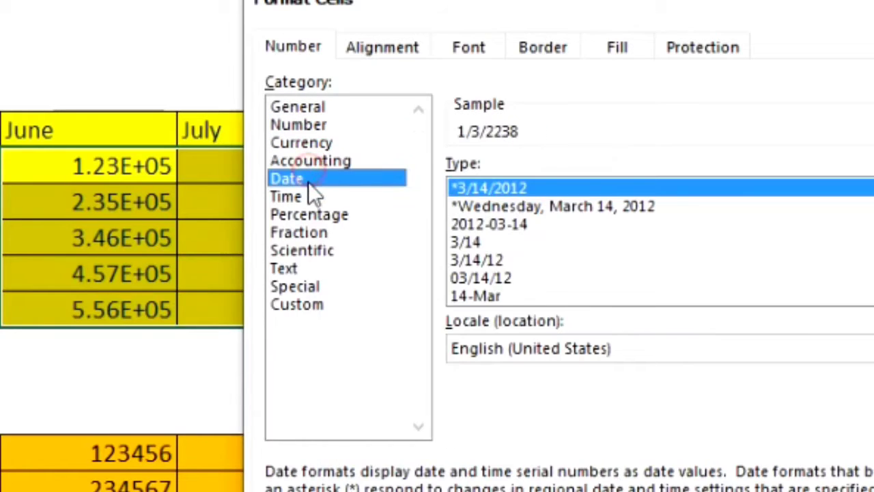
click(307, 196)
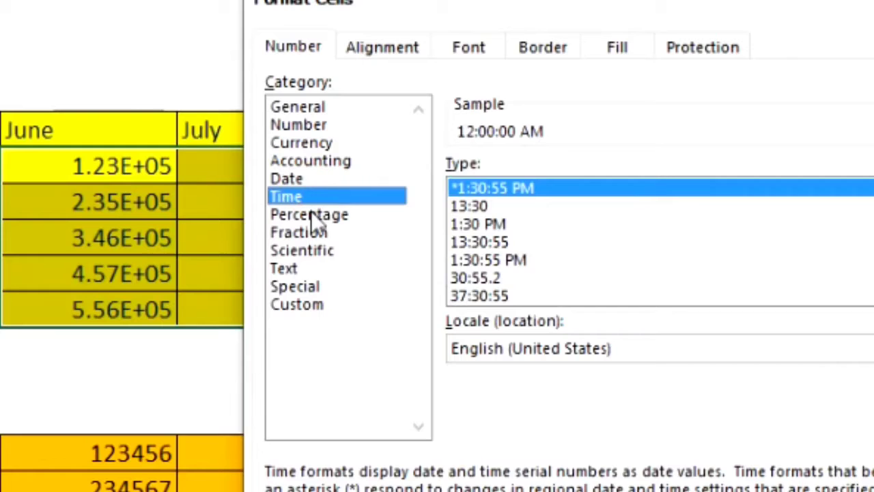
click(311, 212)
click(318, 232)
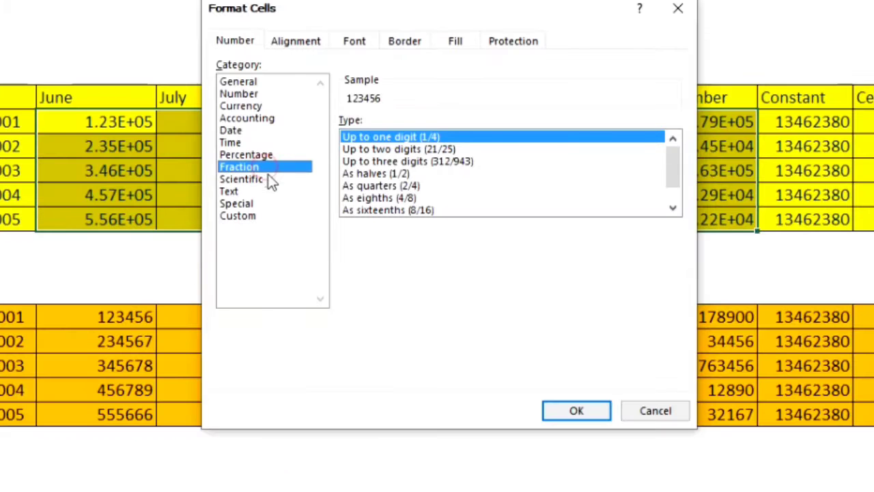
click(269, 179)
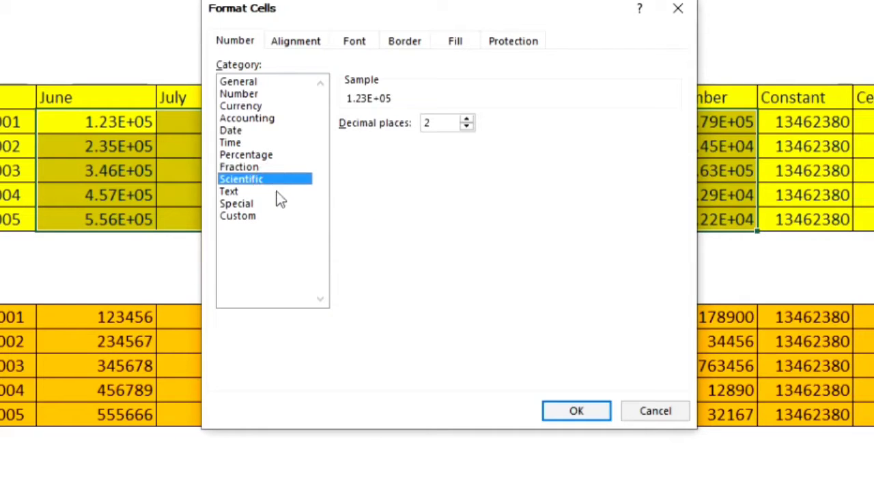
click(249, 192)
click(254, 204)
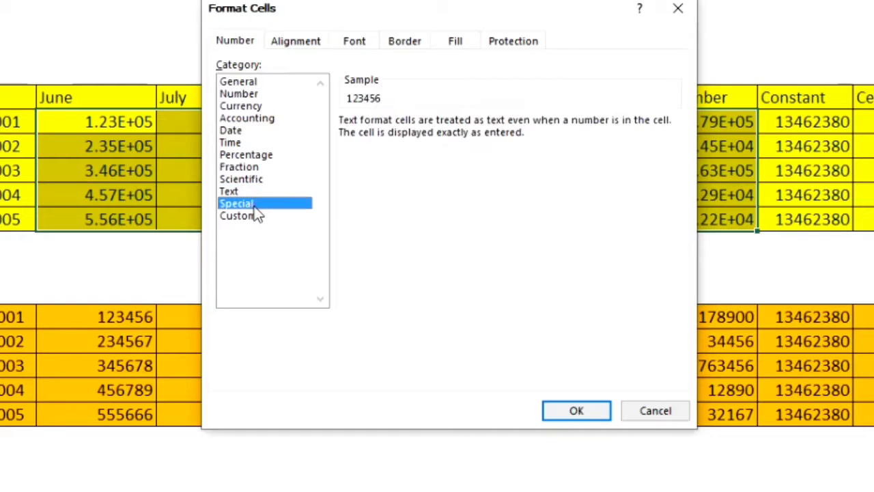
Apply the custom number format $#,##0.00_);[Red]($#,##0.00) to the sales figures in C5:H9
click(254, 217)
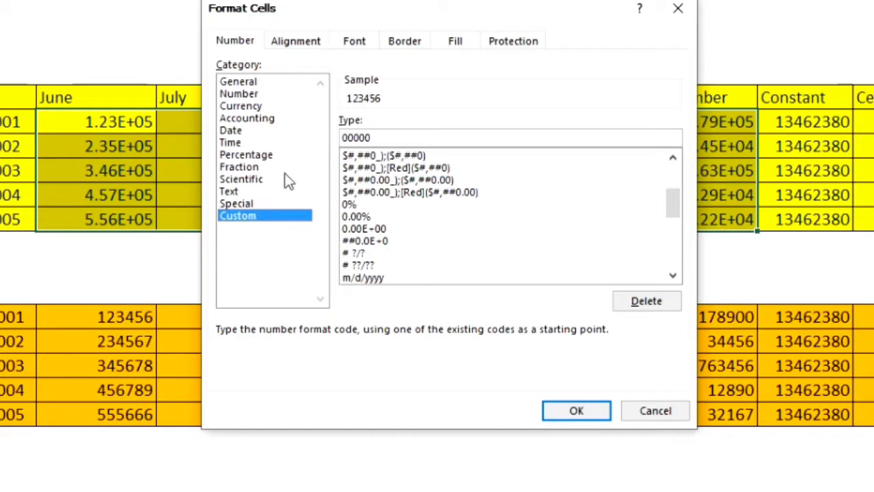
click(372, 157)
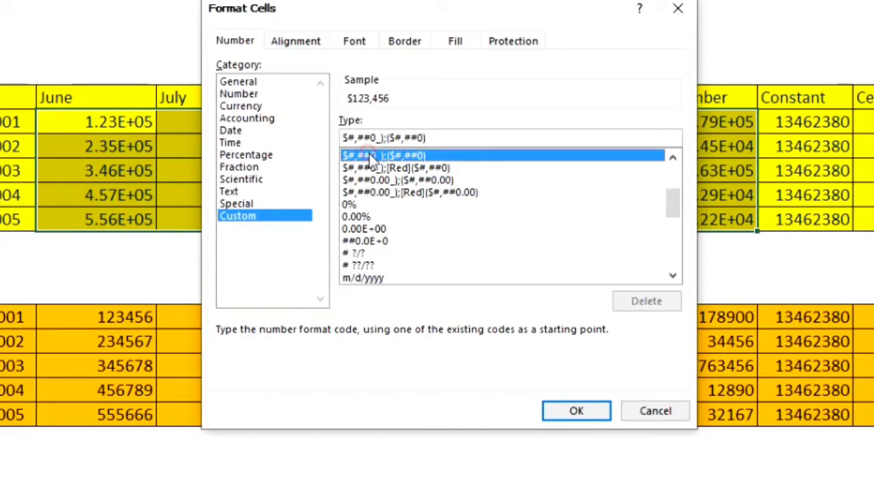
click(386, 191)
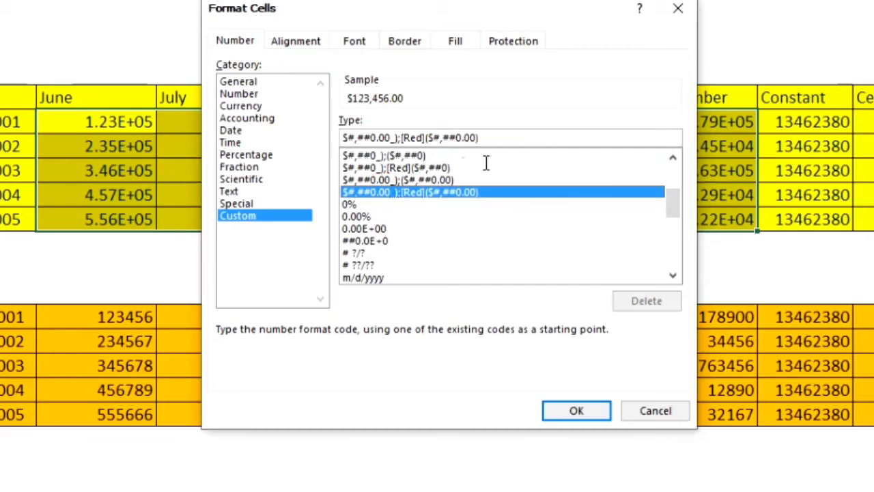
click(575, 408)
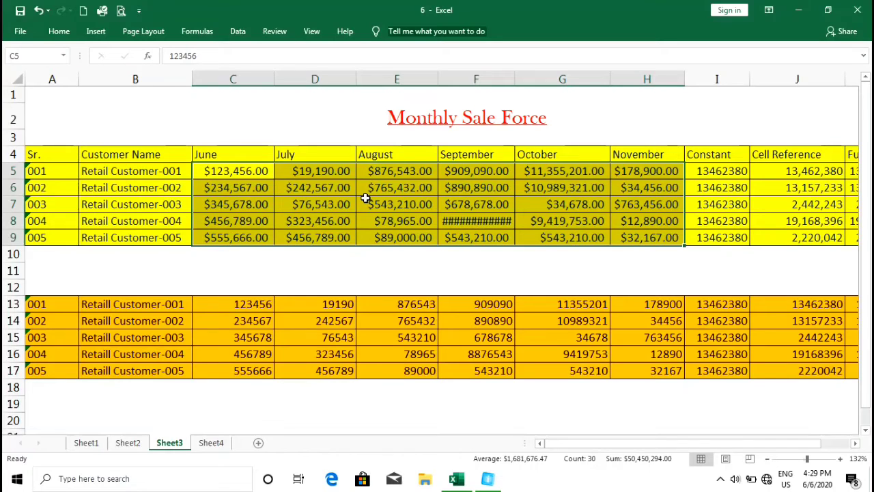
Undo all the trial number-format changes on C5:H9, back to whole numbers with thousands separators
key(ctrl+z)
key(ctrl+z)
key(ctrl+z)
key(ctrl+z)
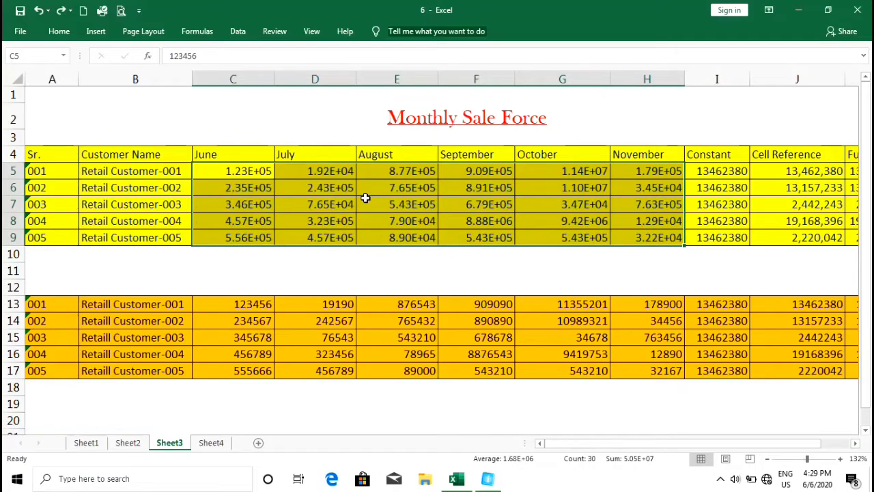
key(ctrl+z)
key(ctrl+z)
key(ctrl+z)
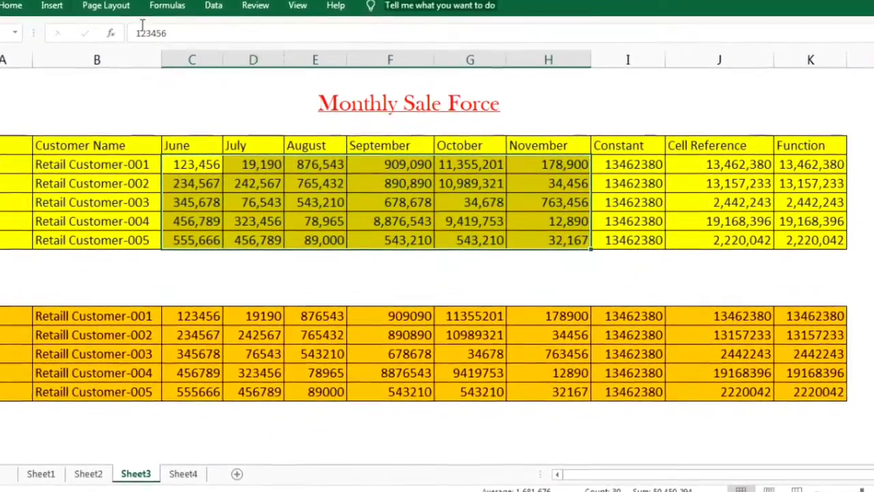
Compare the Custom and General categories in the Format Cells dialog and apply the General format to C5:H9
click(14, 7)
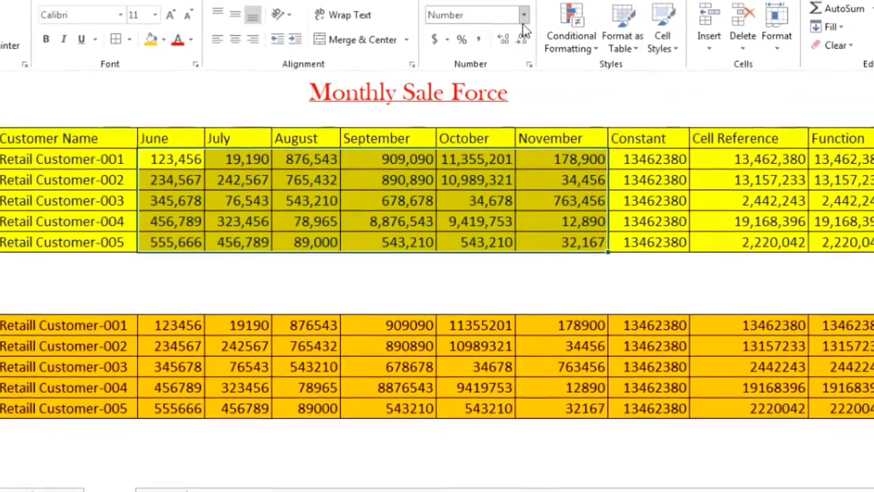
click(527, 14)
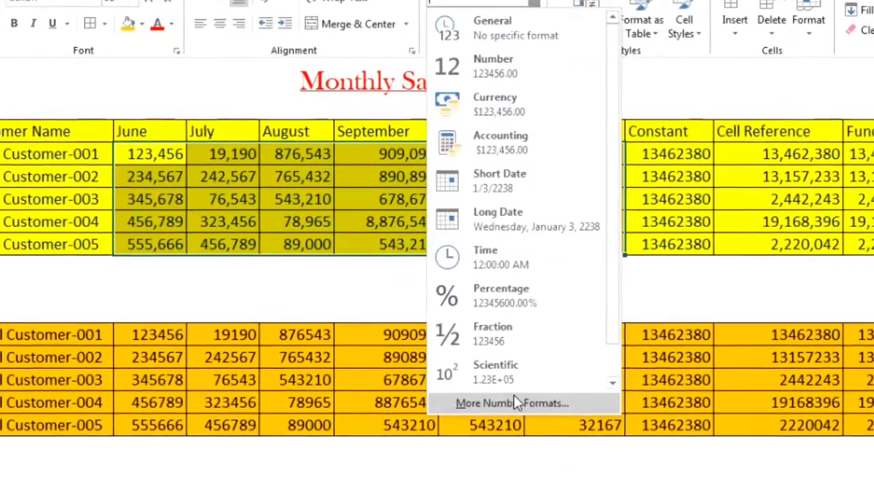
click(514, 400)
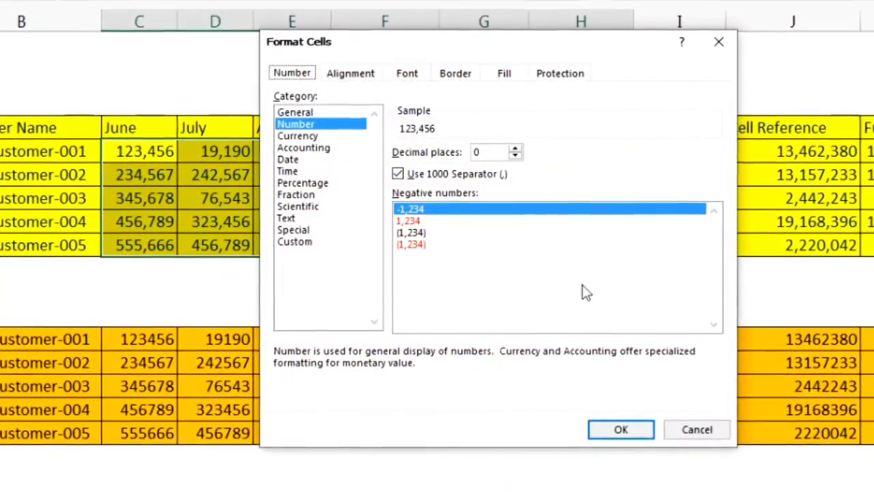
click(716, 43)
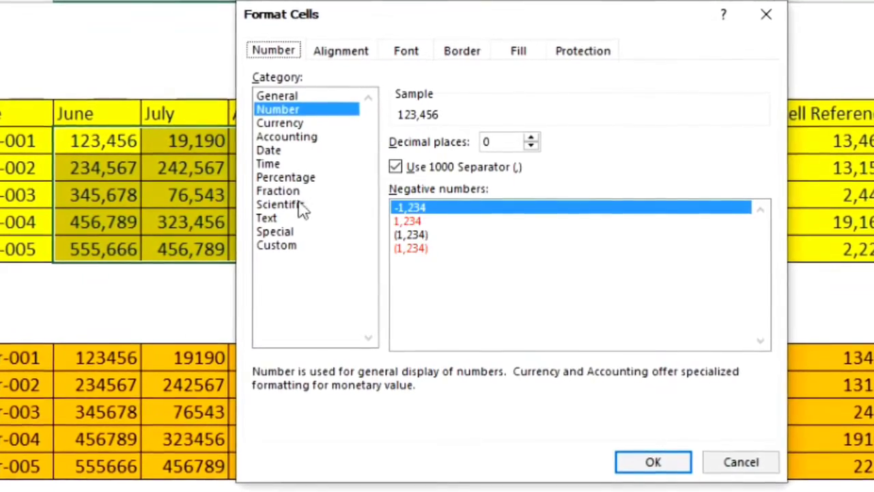
click(297, 248)
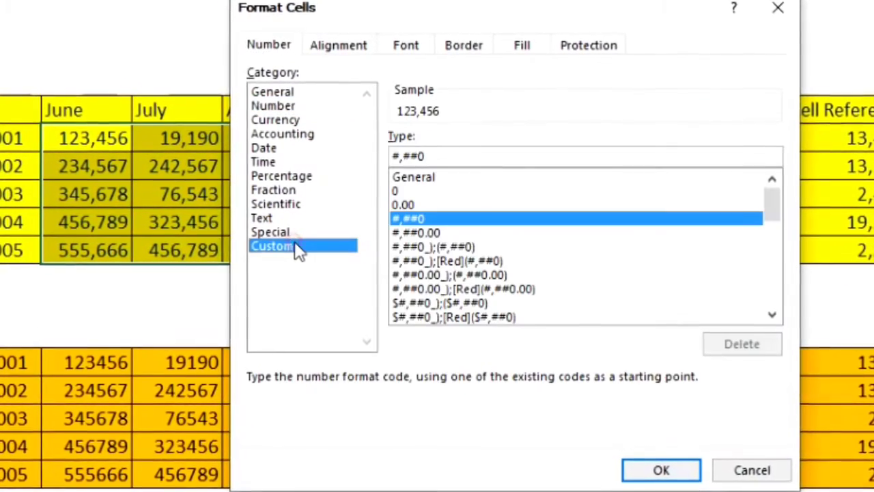
click(286, 90)
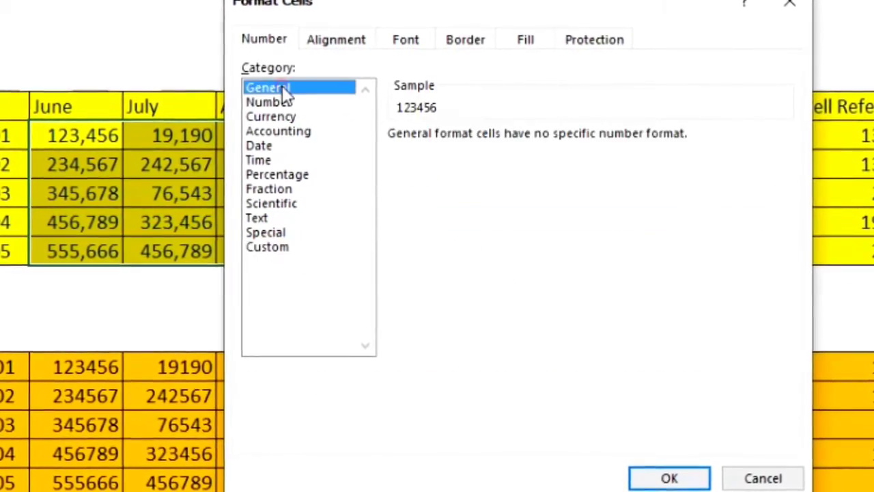
click(277, 248)
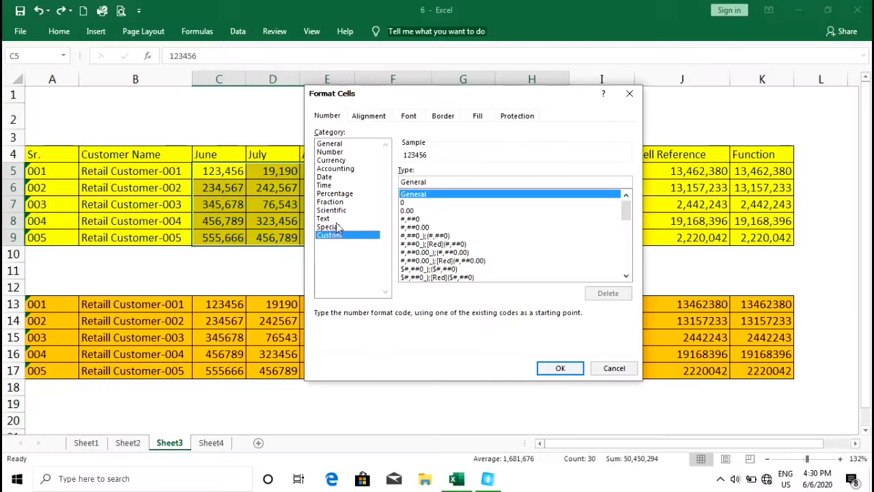
click(344, 145)
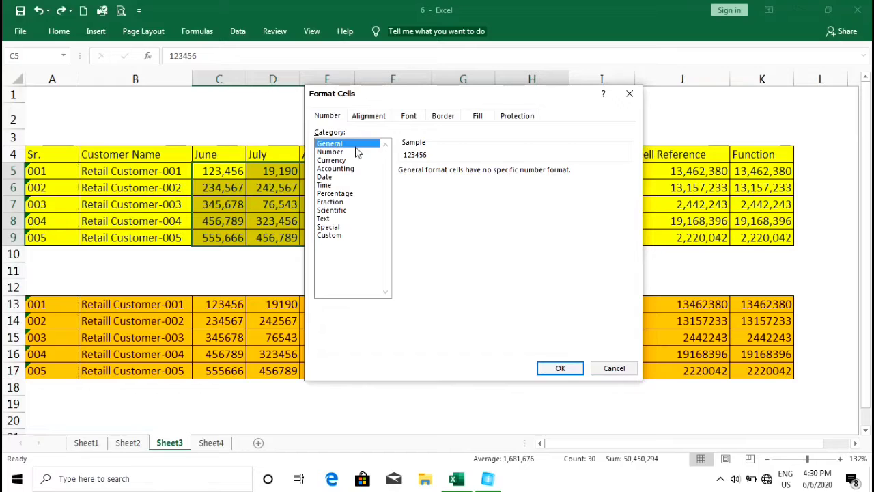
click(550, 368)
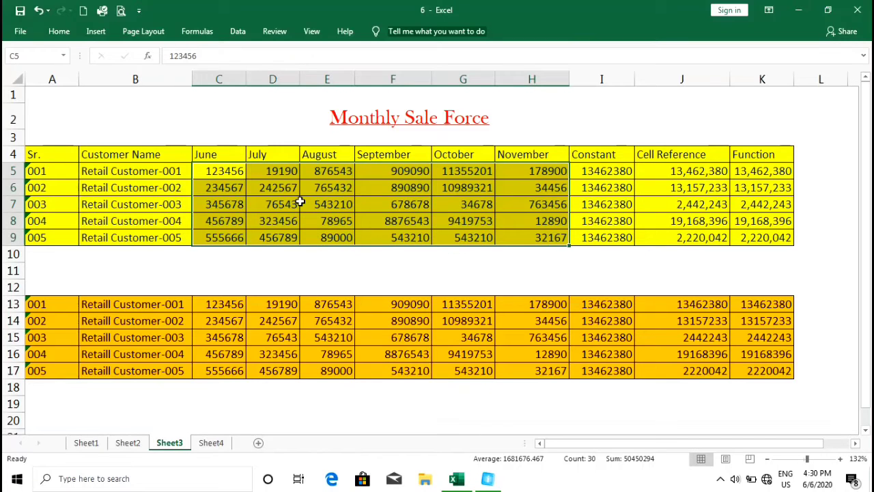
Format C5:H9 as Number with two decimal places and the 1000 separator, and widen column E to fit its values
key(ctrl+1)
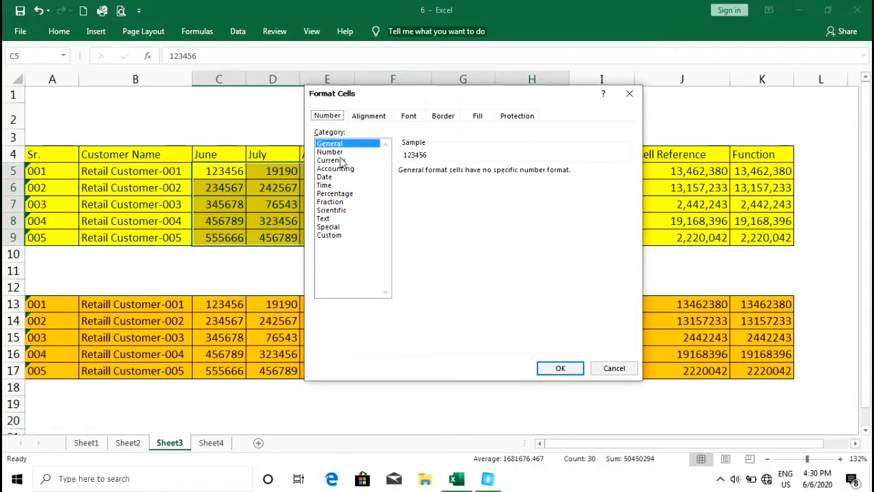
click(335, 152)
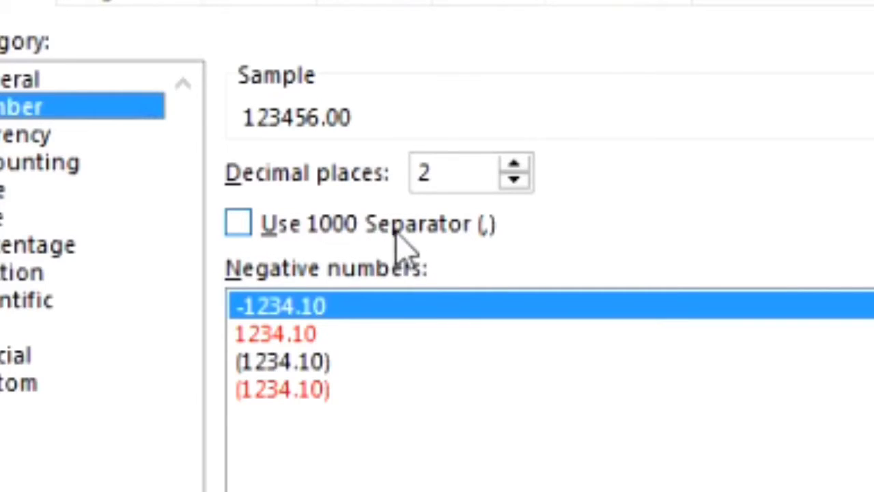
click(263, 228)
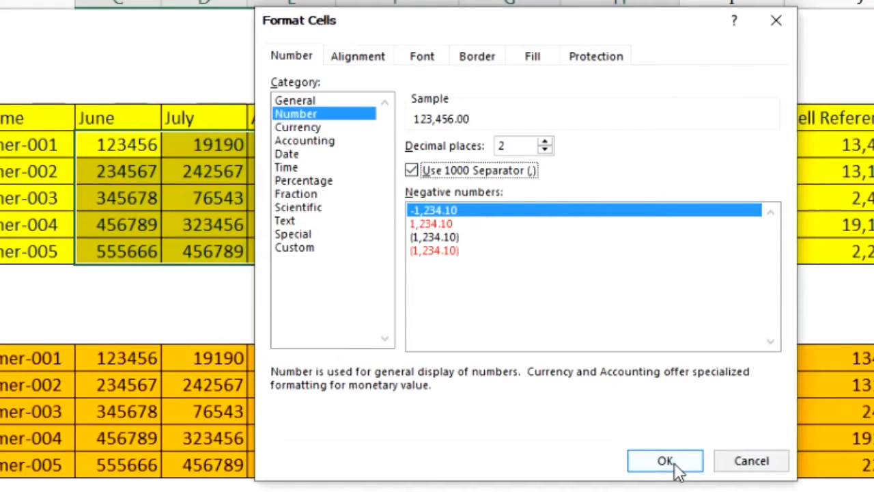
click(665, 461)
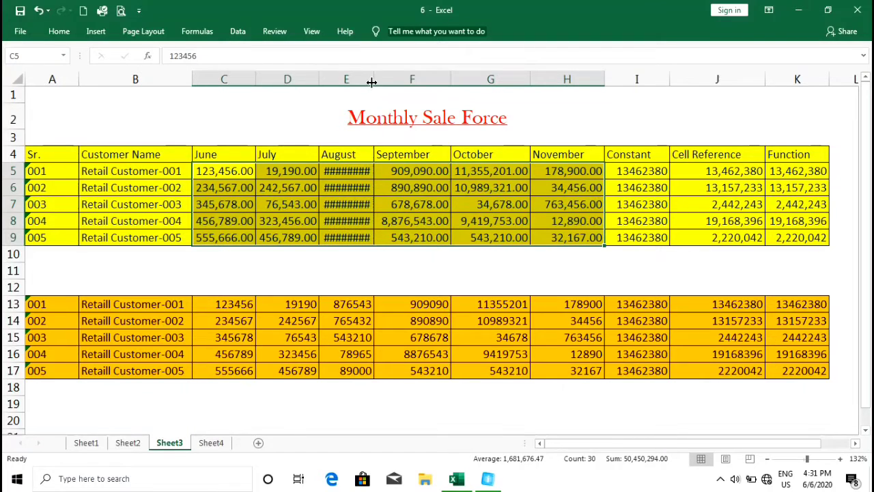
drag(373, 79, 382, 79)
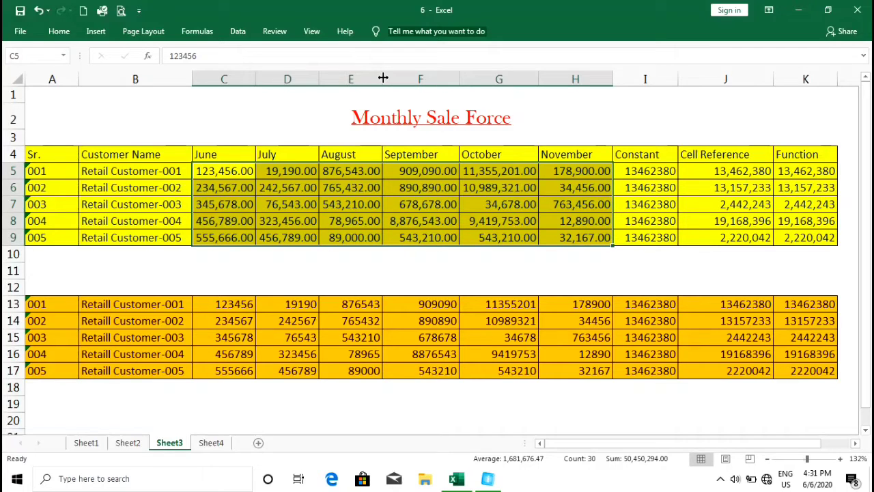
click(575, 403)
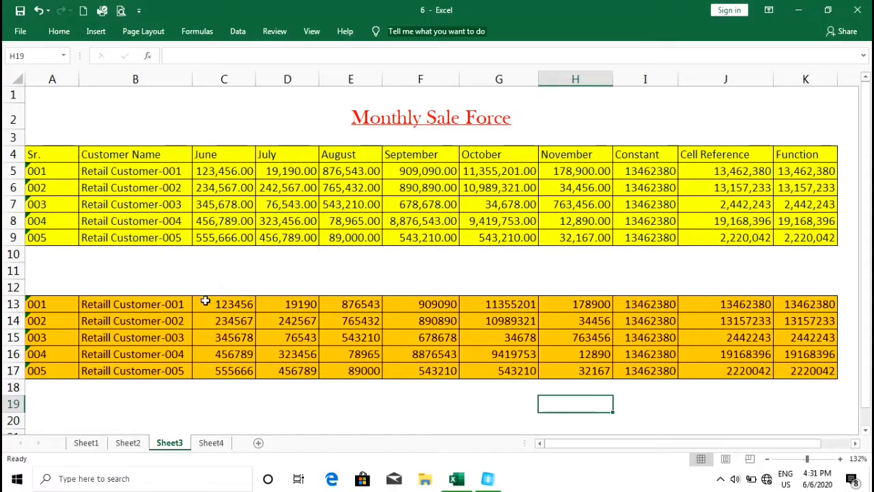
Check which number format is assigned to the sales figures in C13:H17, the blank cell B12 and the customer names in B13:B17
drag(205, 301, 598, 375)
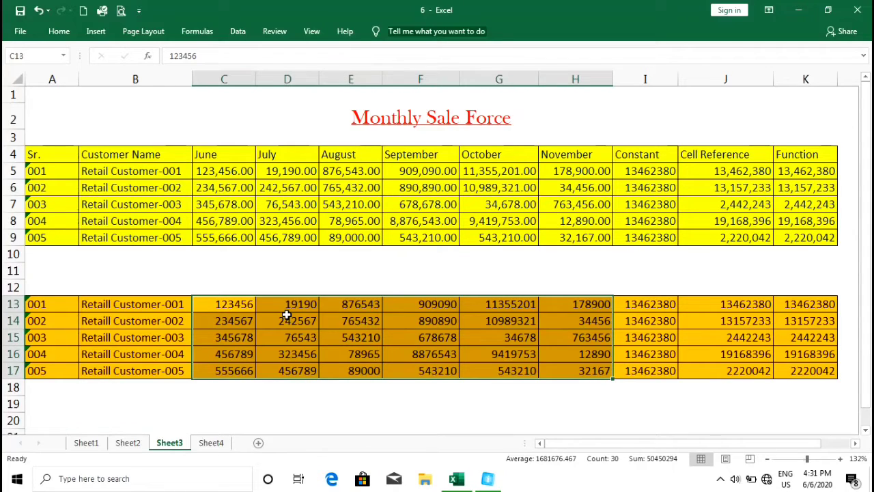
click(59, 34)
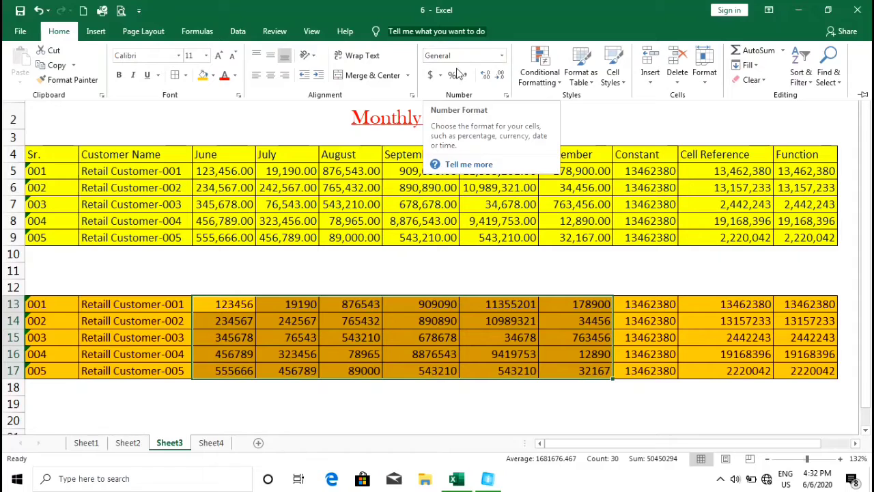
click(323, 282)
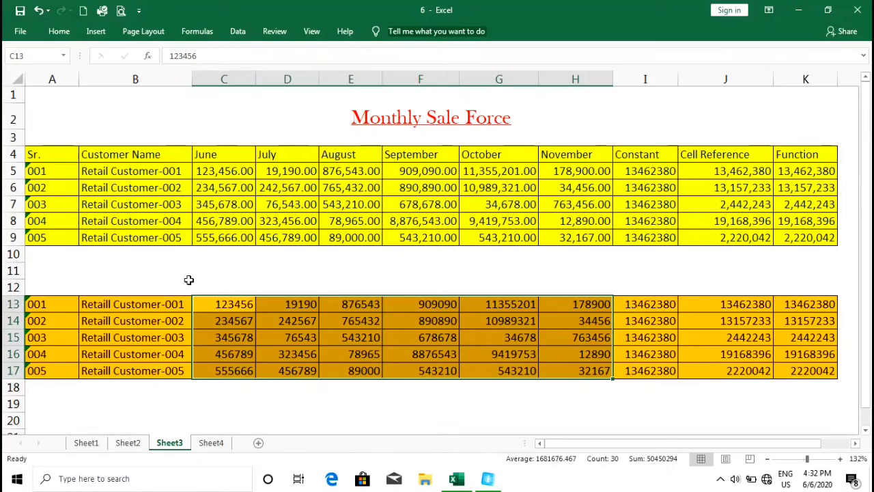
click(185, 280)
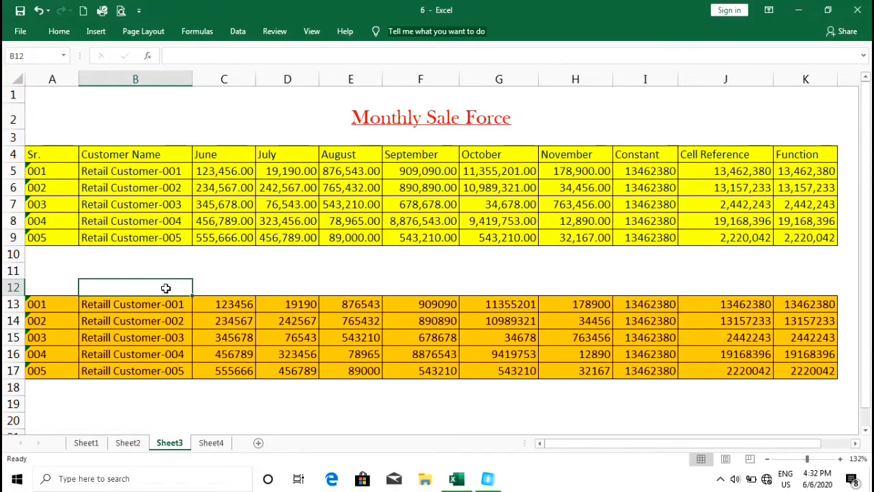
click(59, 31)
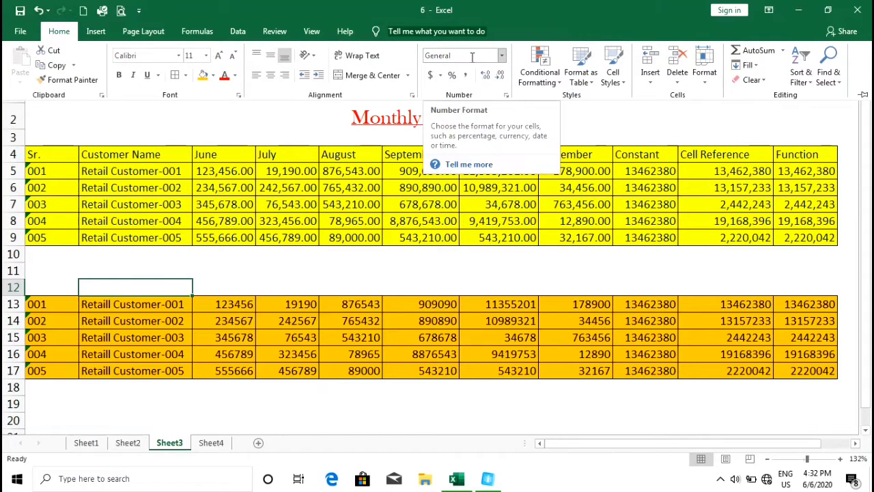
drag(113, 303, 141, 368)
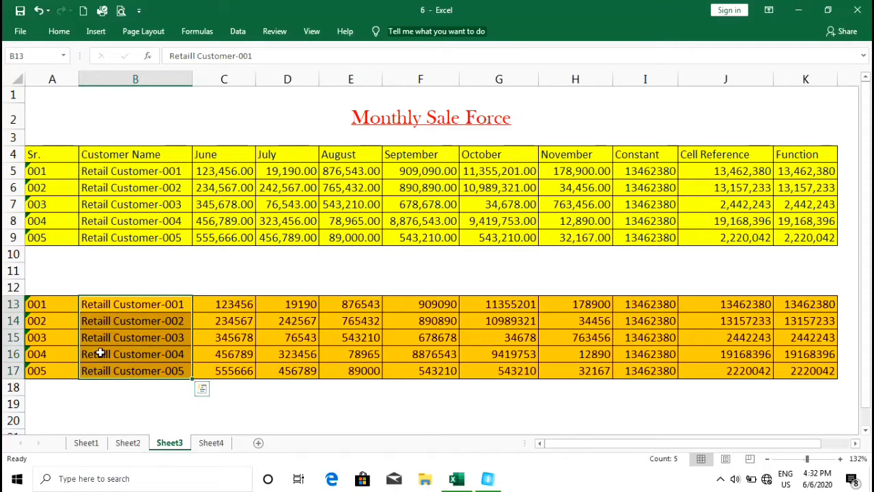
click(58, 31)
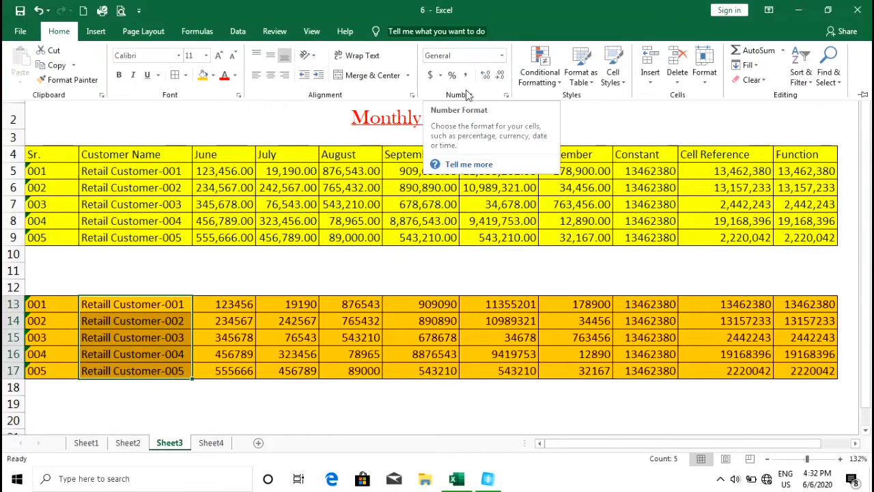
key(ctrl+F1)
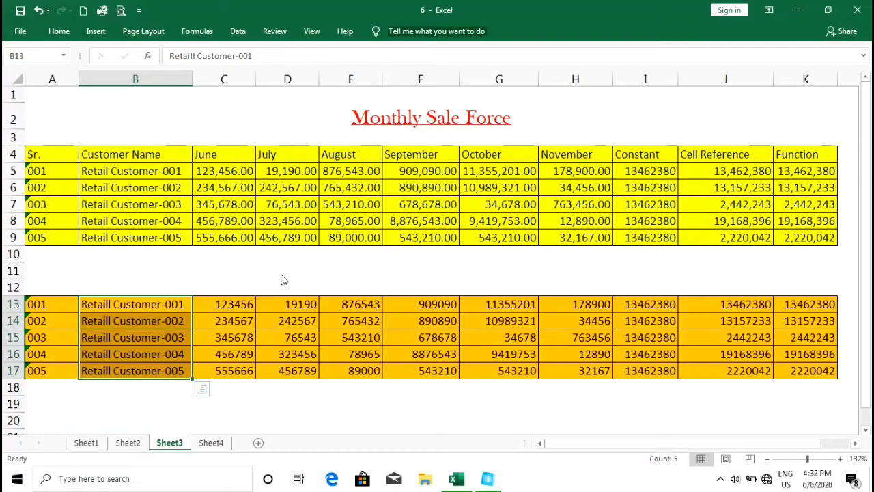
Apply the General format and, in its place, the Number format with two decimals to the sales figures in C13:H17
drag(226, 304, 594, 370)
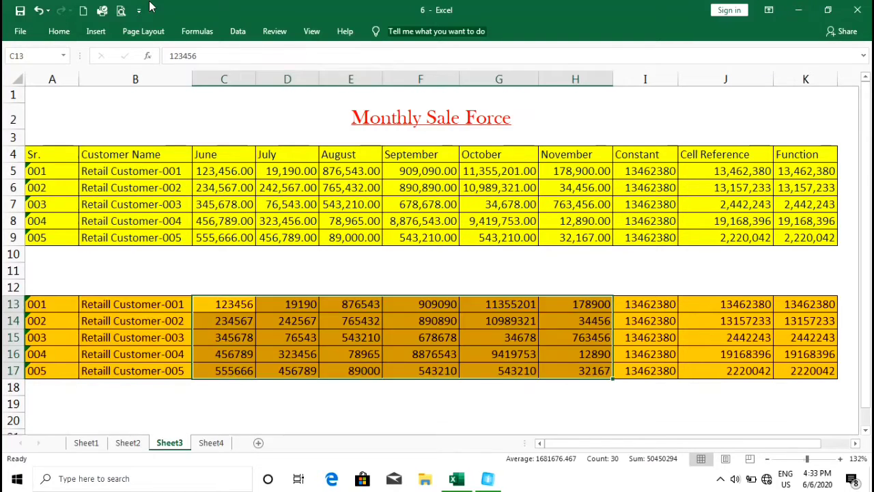
click(58, 34)
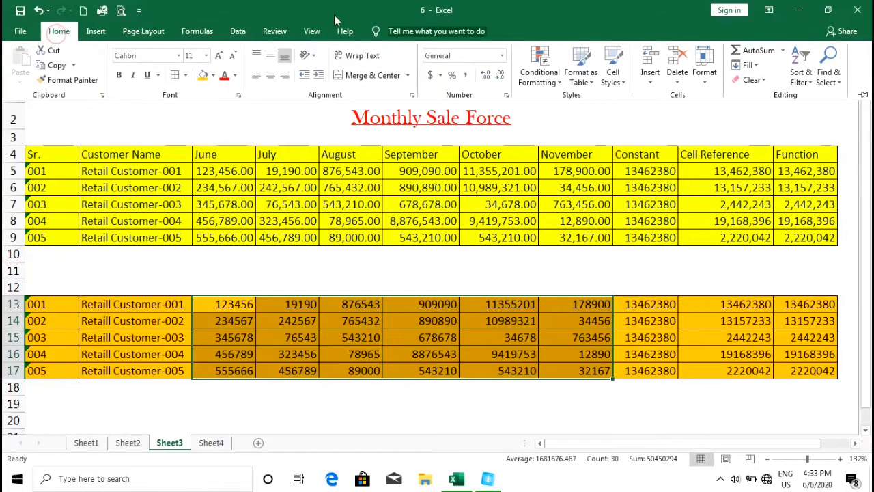
click(502, 56)
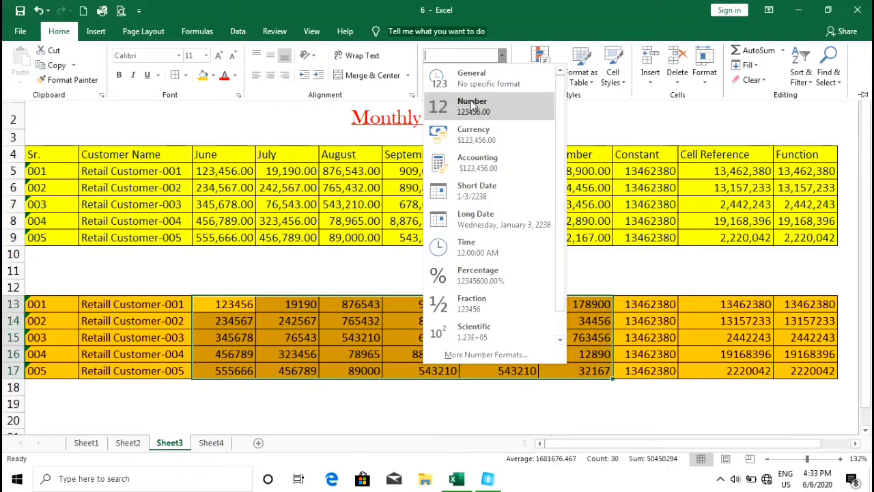
click(478, 83)
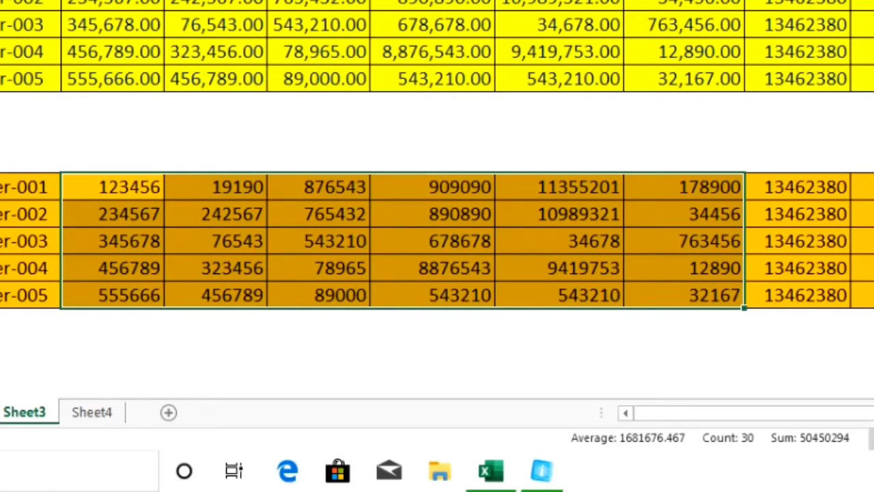
click(502, 55)
click(470, 117)
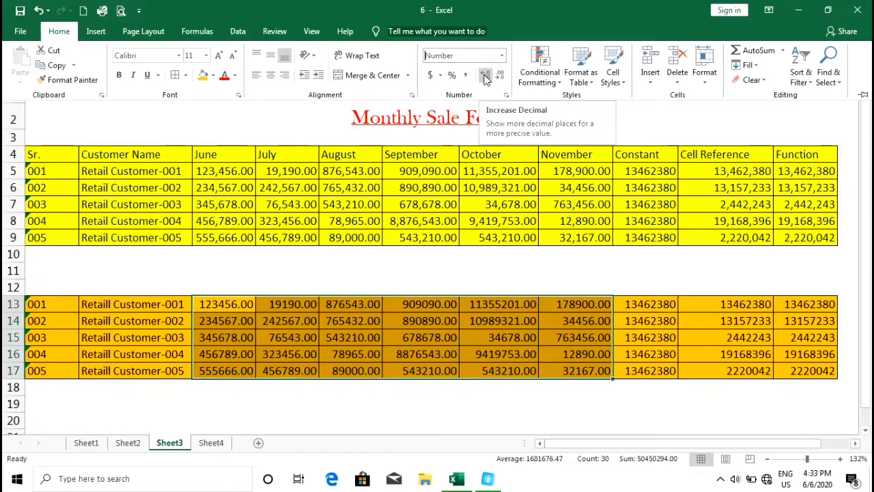
Increase C13:H17 to three decimal places, fit the column widths to the figures, and reduce the decimals back to two
click(485, 77)
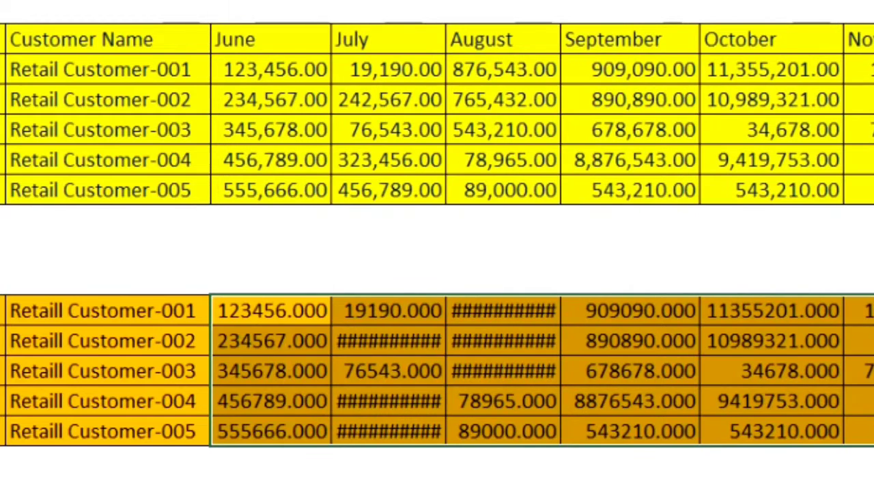
double_click(322, 78)
click(58, 32)
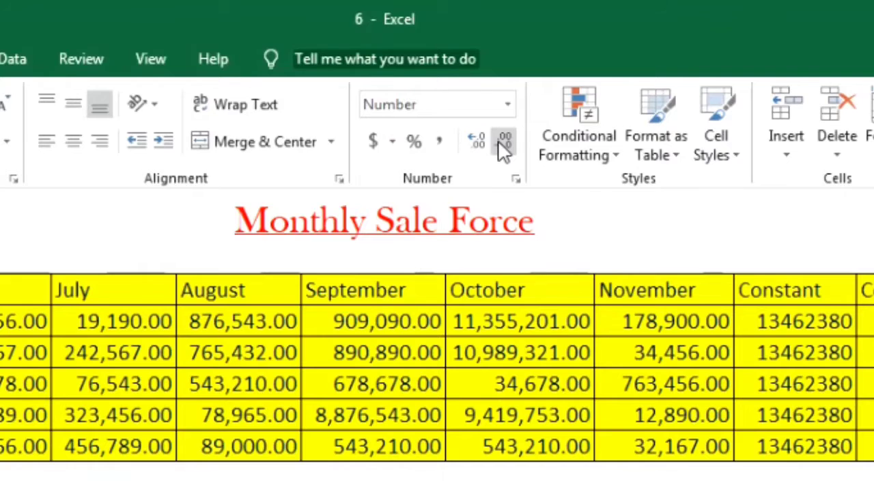
click(503, 145)
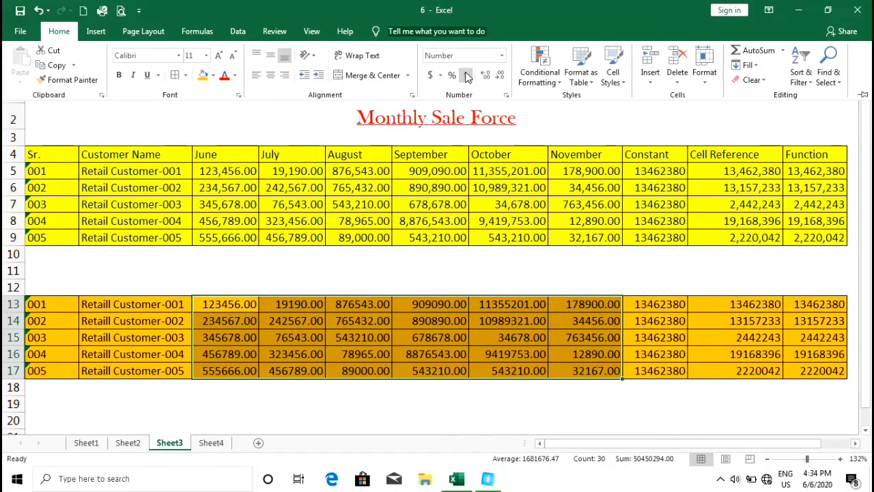
Apply the Comma Style to the sales figures in C13:H17 and autofit the September column
click(466, 77)
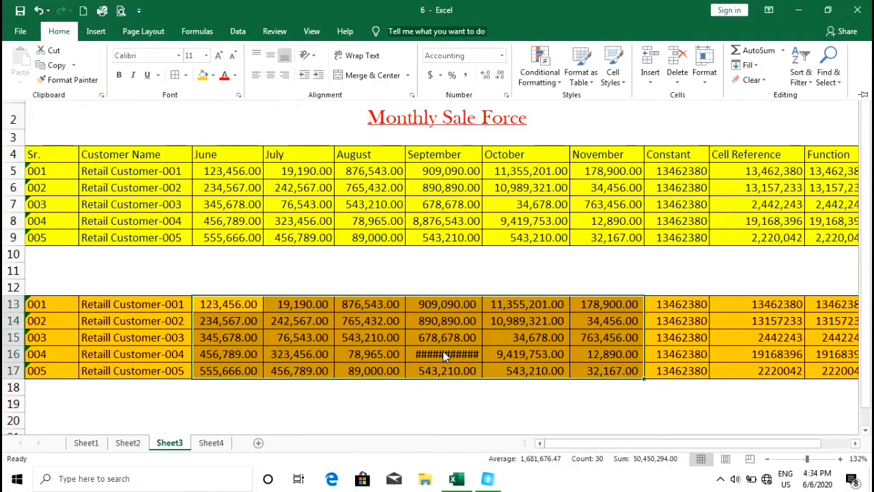
key(ctrl+F1)
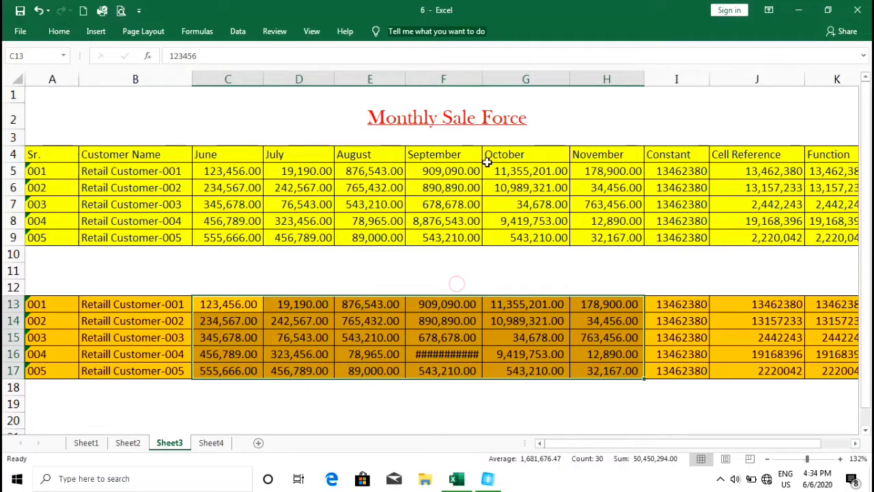
double_click(480, 80)
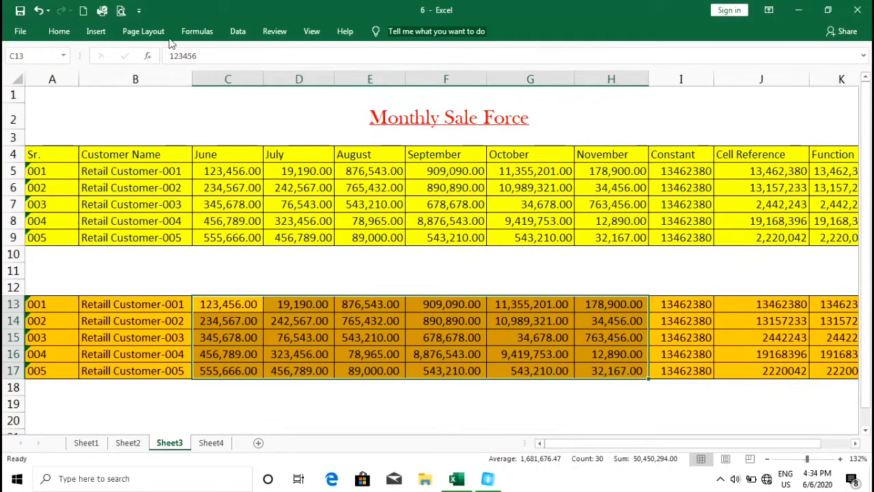
click(60, 30)
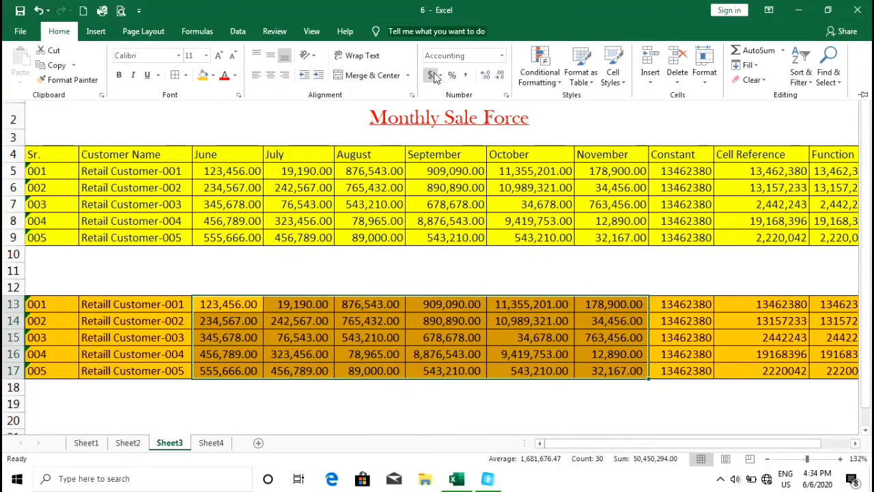
Apply the US dollar Accounting format and, in its place, the Euro (€ 123) format to the sales figures in C13:H17
click(433, 76)
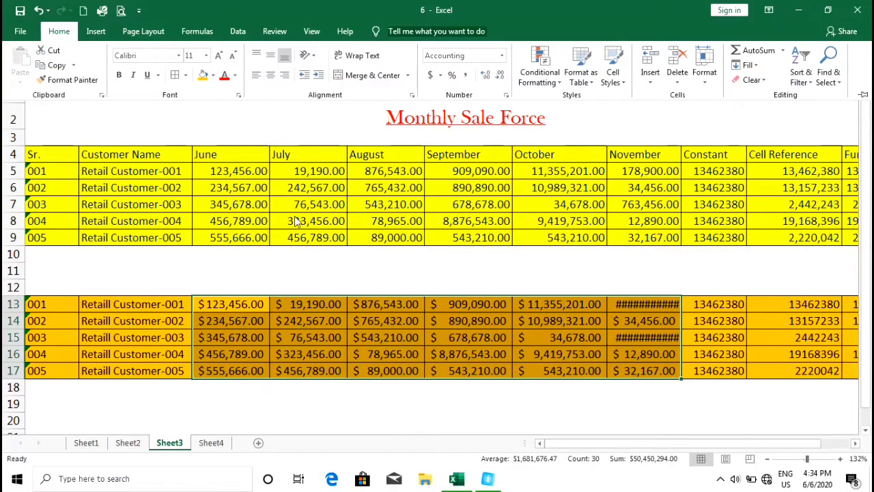
click(440, 76)
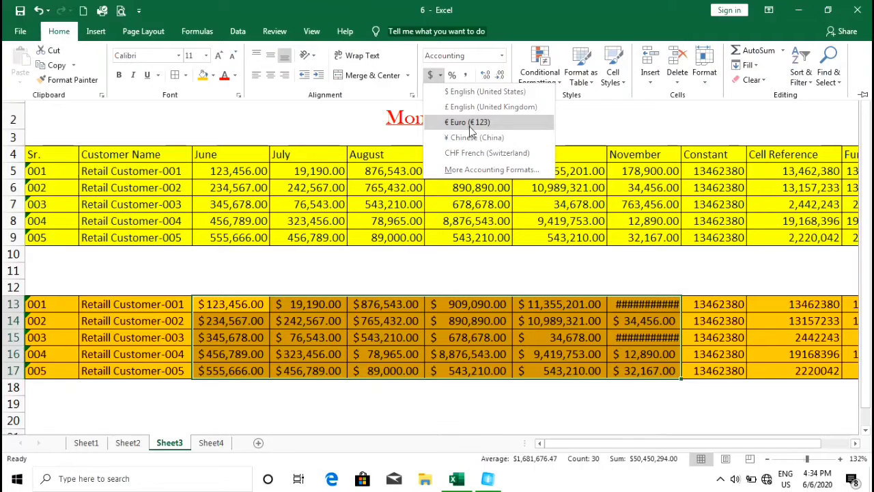
click(386, 212)
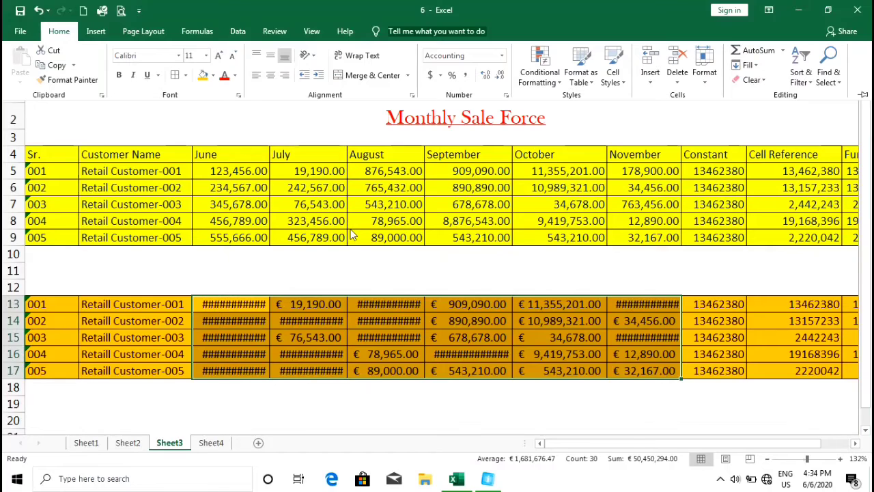
Fit the widths of columns C through H to the euro-formatted sales figures
click(270, 114)
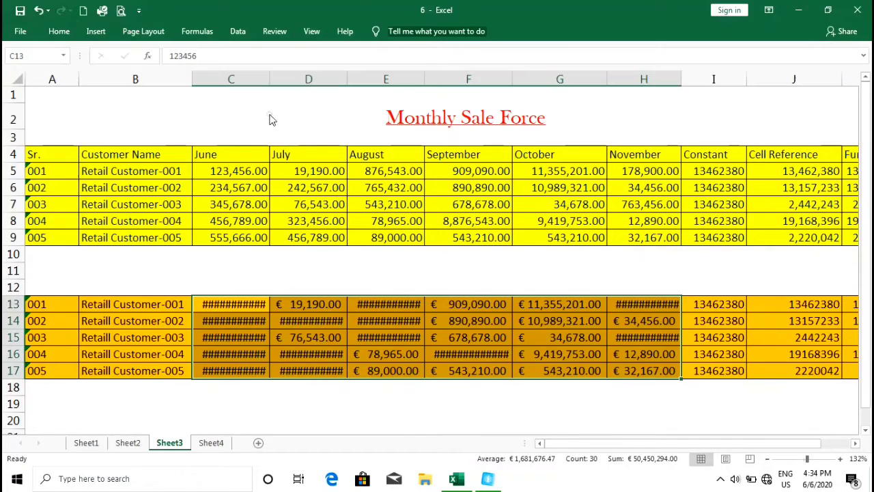
drag(270, 79, 272, 79)
drag(349, 79, 353, 79)
drag(431, 77, 432, 78)
drag(520, 76, 520, 75)
drag(617, 79, 621, 80)
drag(694, 79, 704, 79)
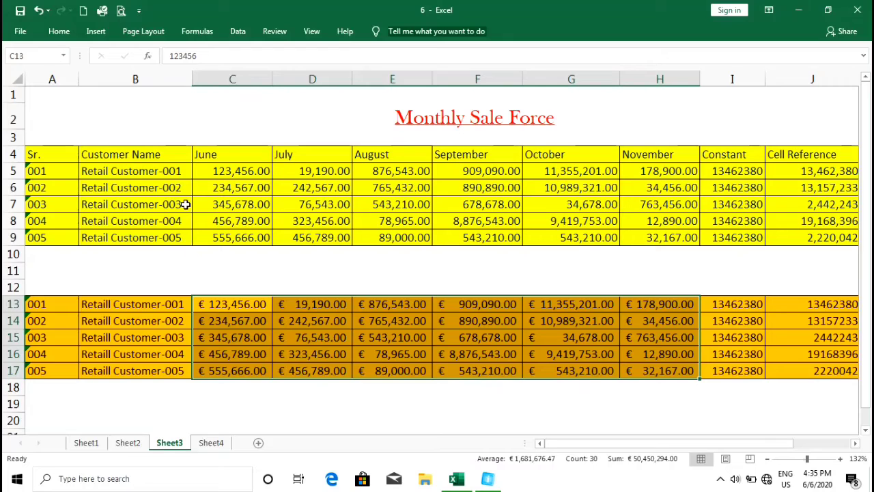
Undo the column width and number format changes on C13:H17 back to plain figures without separators or decimals
key(ctrl+z)
key(ctrl+z)
key(ctrl+z)
key(ctrl+z)
key(ctrl+z)
key(ctrl+z)
key(ctrl+z)
key(ctrl+z)
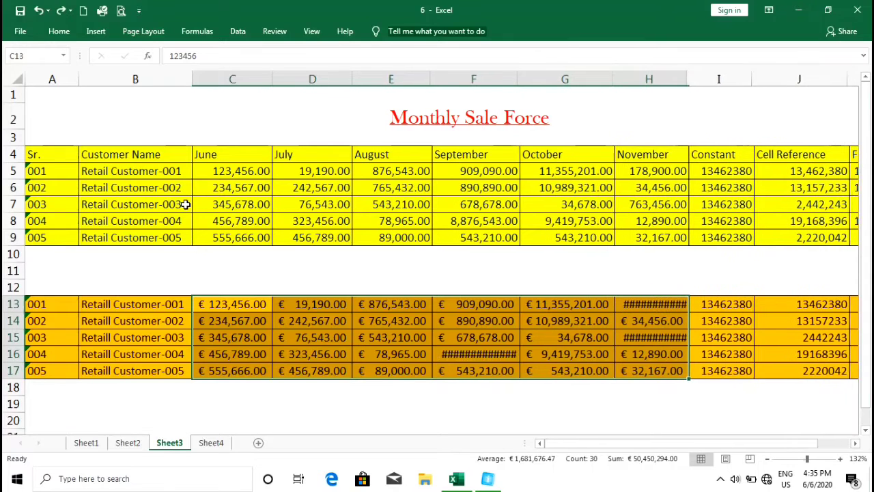
key(ctrl+z)
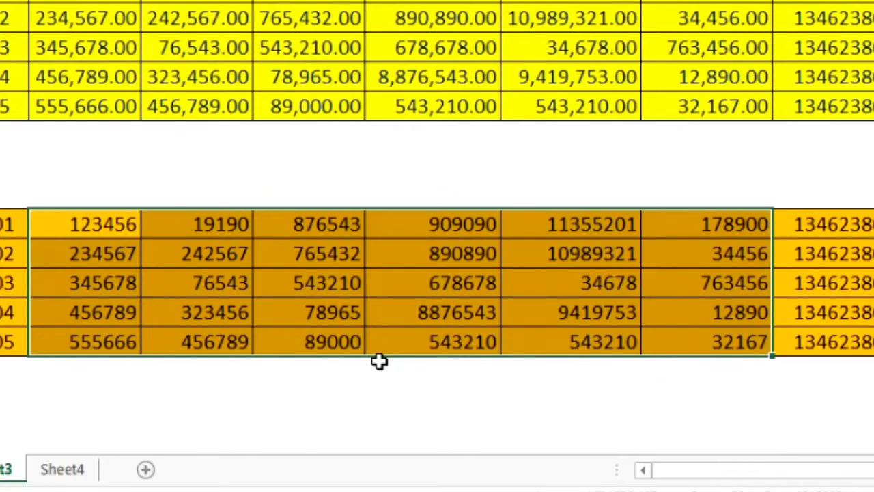
On Sheet4, enter the addition formula =F5+G5 in the Result cell H5
key(ctrl+Page_Down)
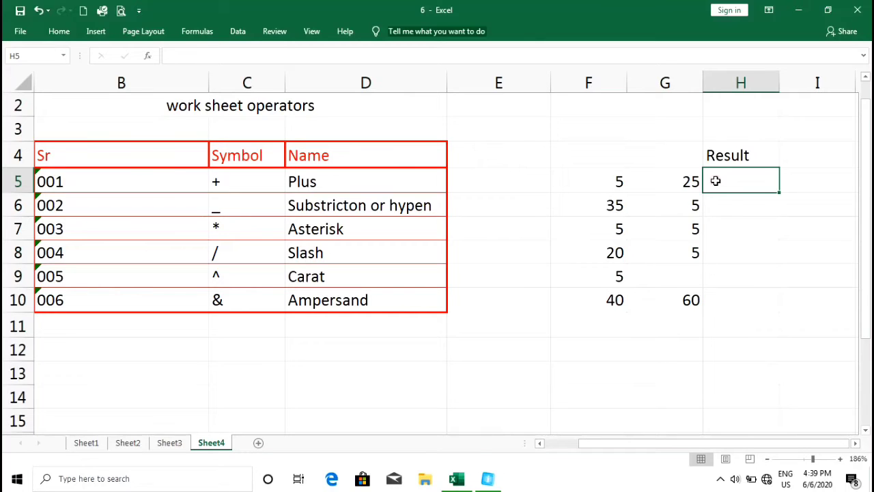
text(=)
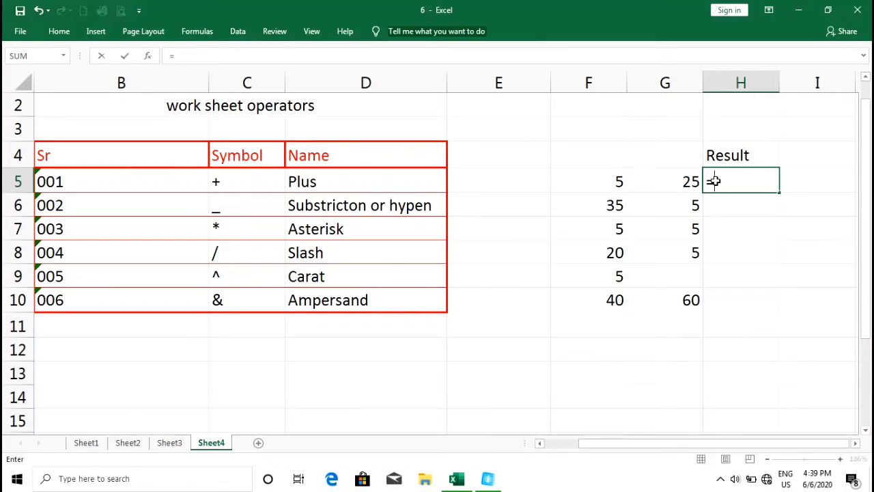
click(613, 181)
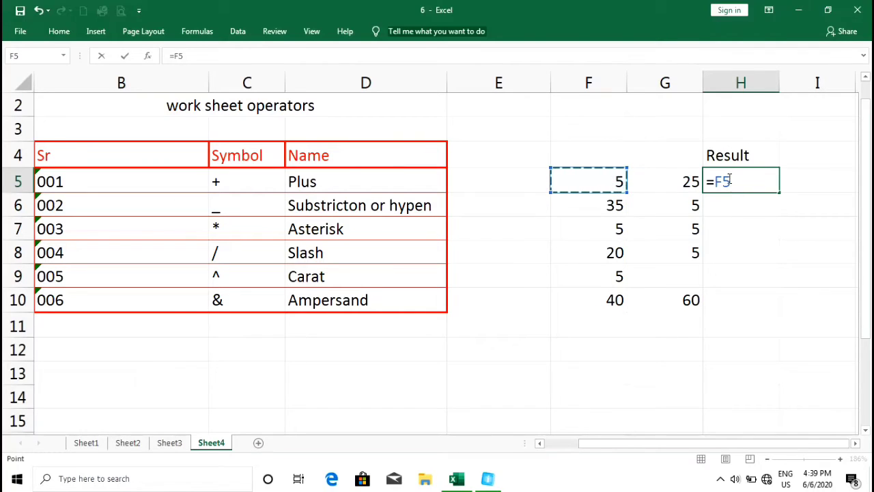
text(+)
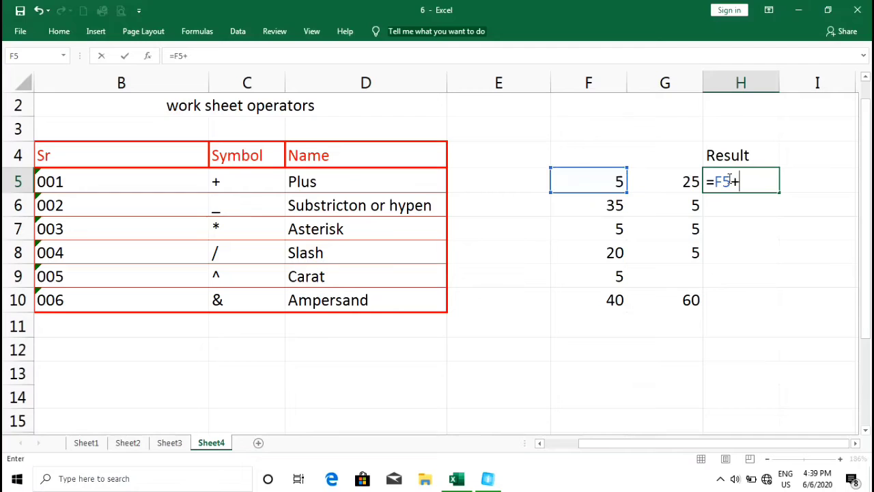
click(678, 182)
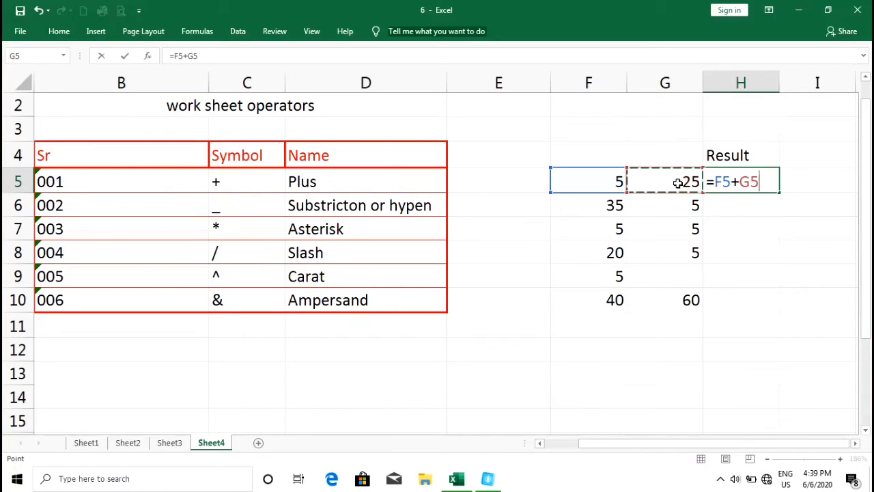
key(ctrl+Return)
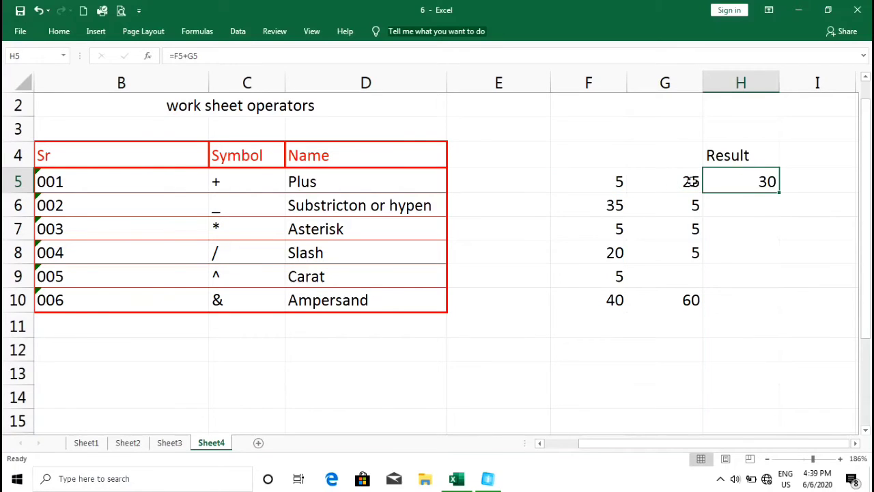
Enter the subtraction formula =F6-G6 in the Result cell H6
click(723, 205)
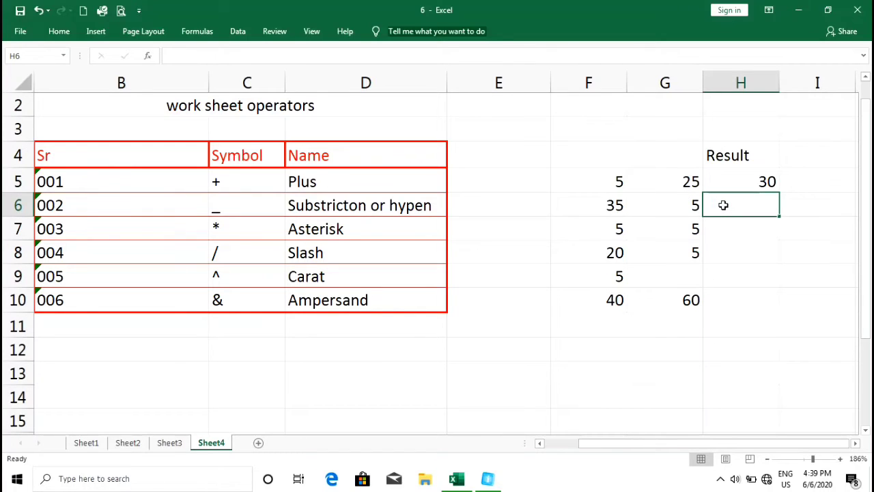
text(=)
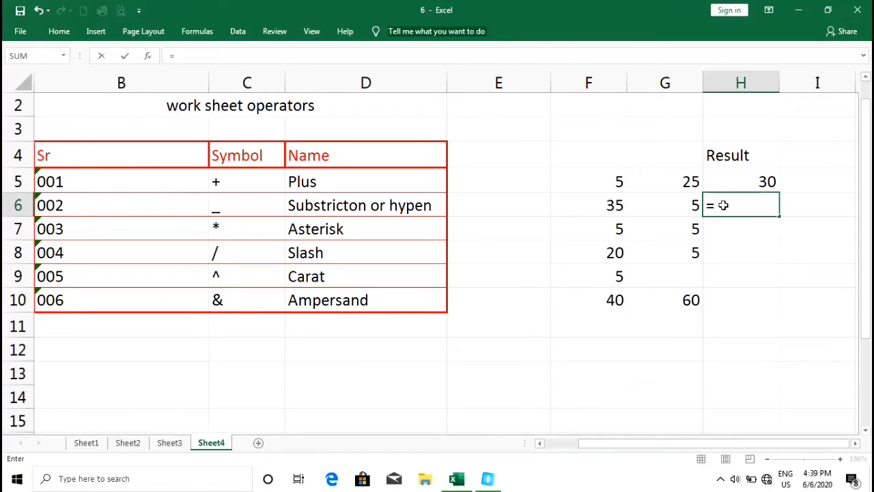
click(617, 205)
click(731, 205)
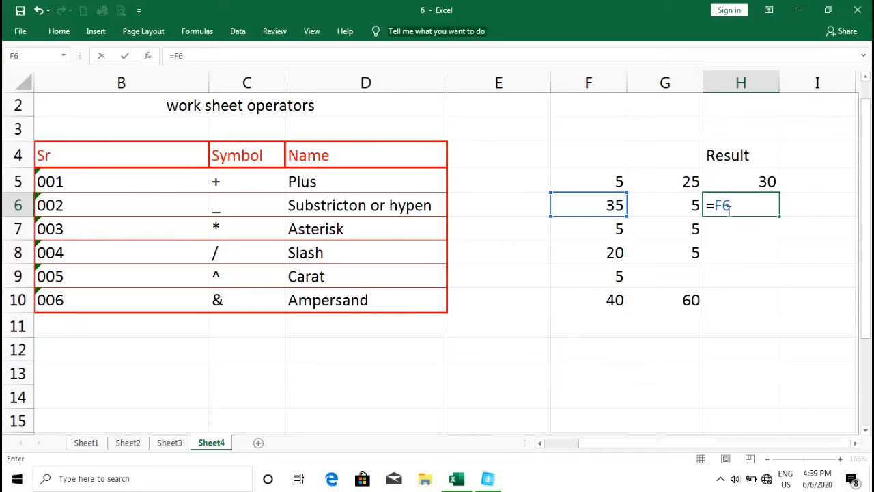
text(-)
click(678, 206)
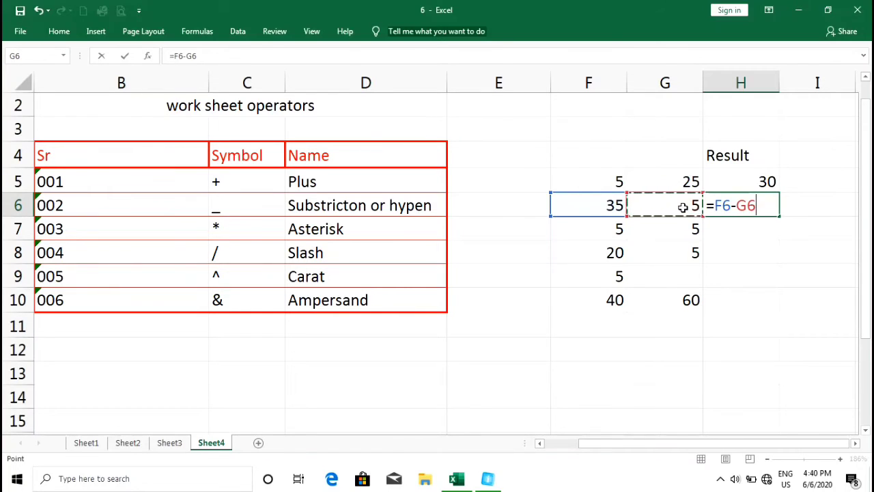
key(ctrl+Return)
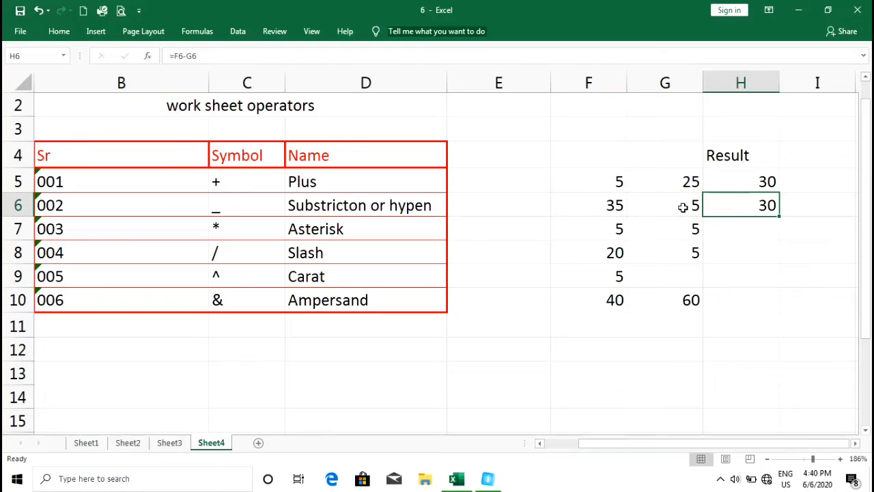
Enter the multiplication formula =F7*G7 in the Result cell H7
click(726, 225)
click(682, 230)
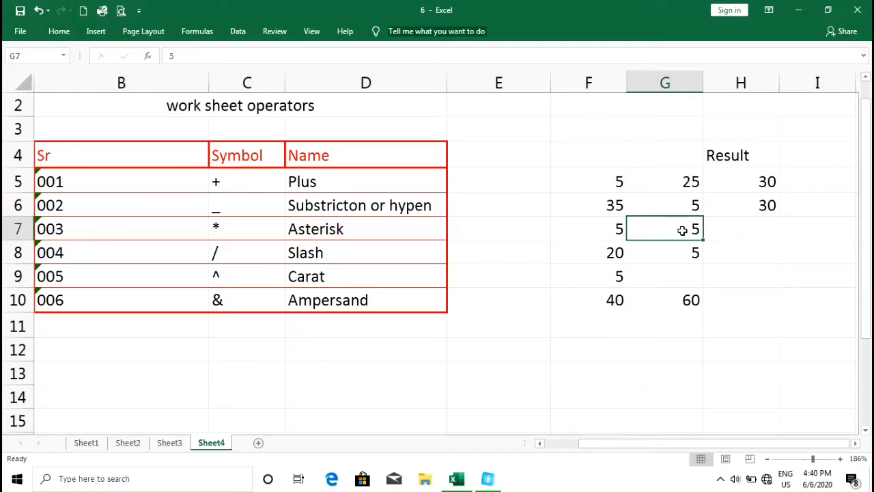
click(726, 225)
text(=)
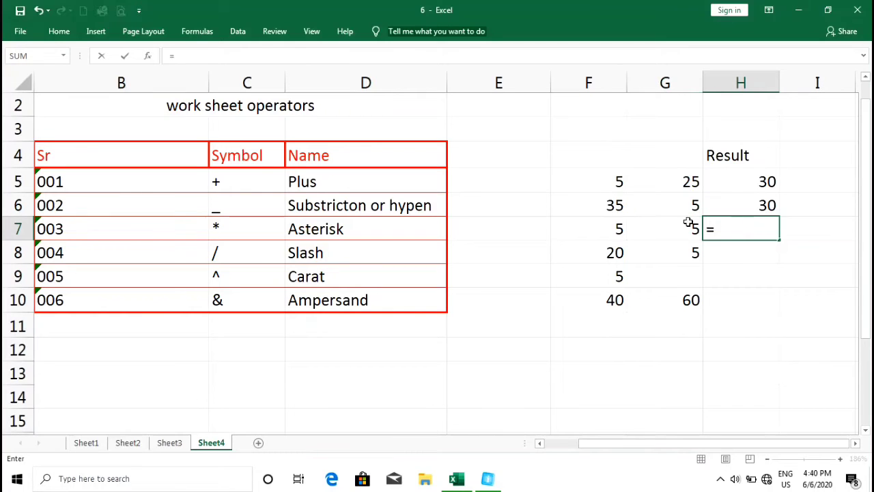
click(616, 231)
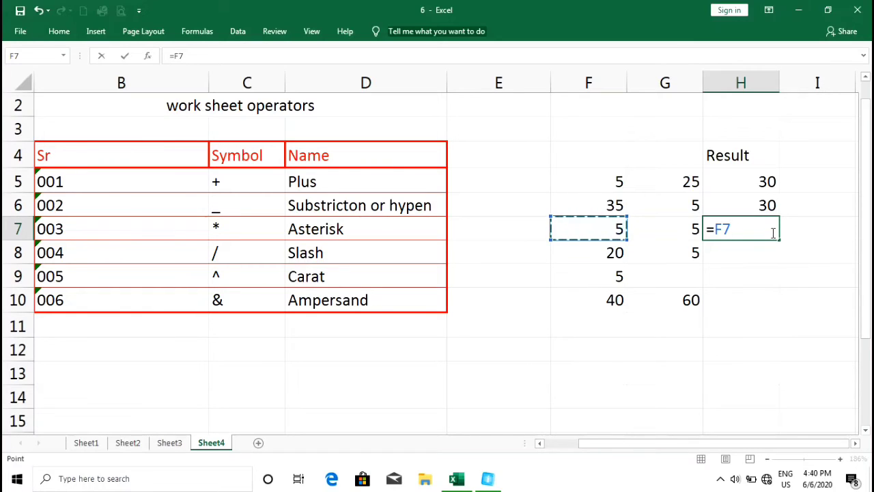
text(*)
click(691, 226)
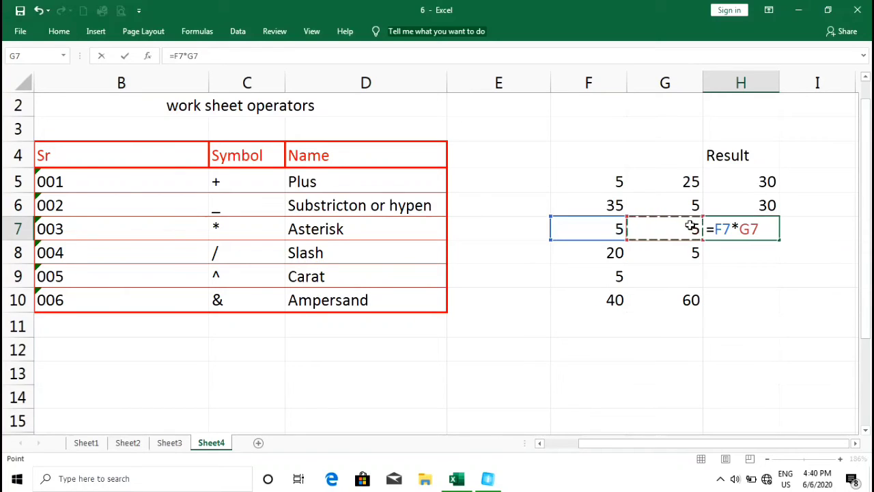
key(ctrl+Return)
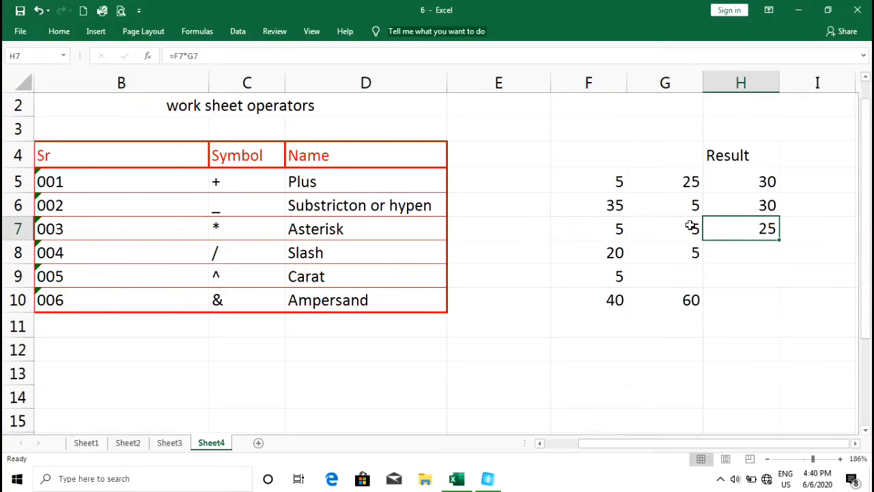
Enter the division formula =F8/G8 in the Result cell H8
click(741, 246)
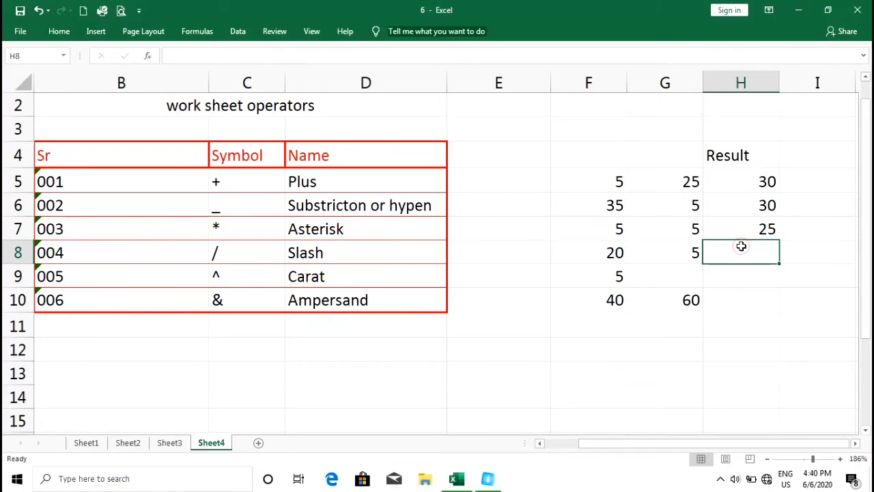
text(=)
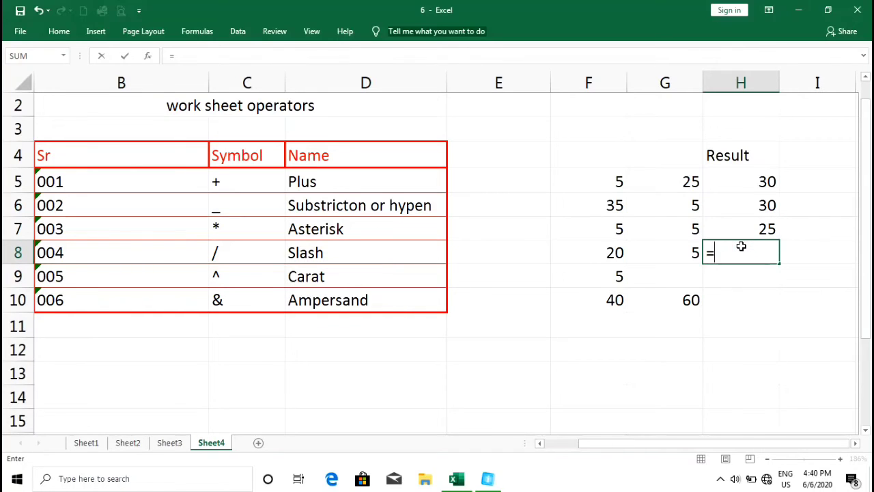
click(615, 254)
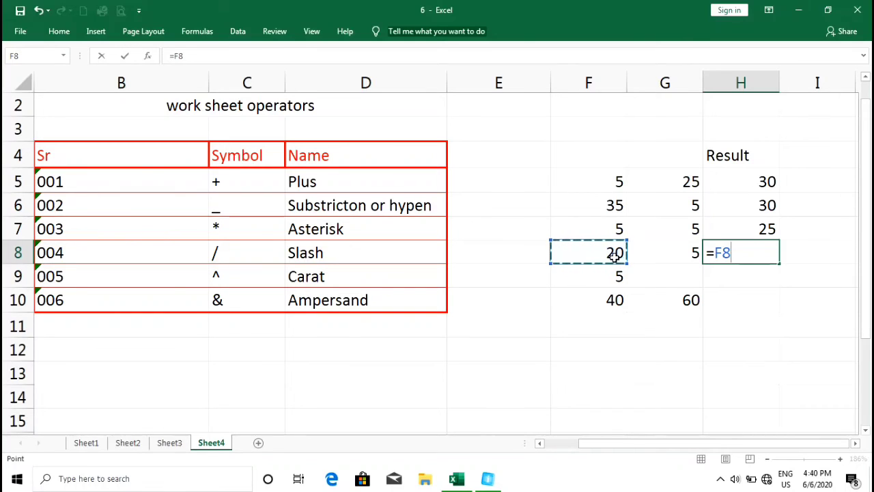
text(/)
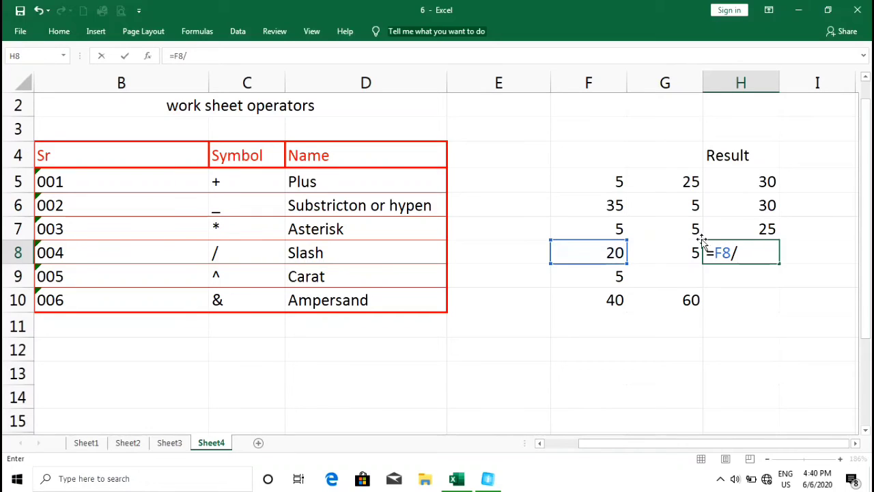
click(677, 252)
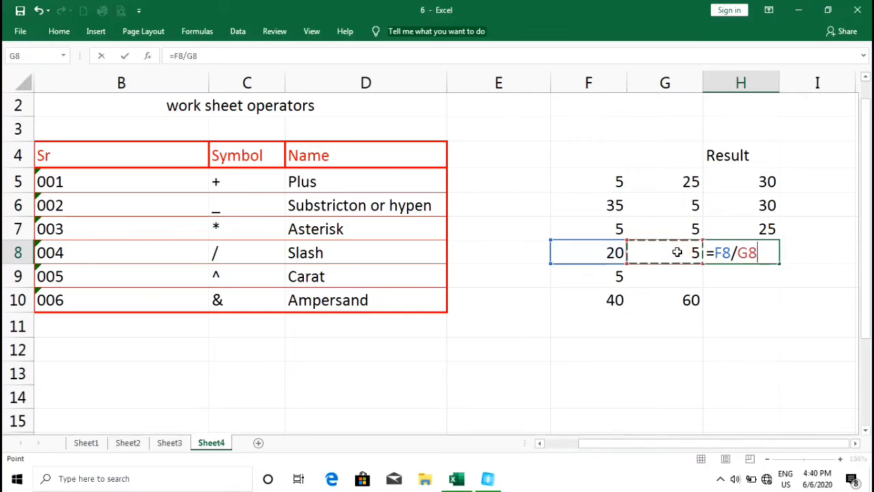
key(ctrl+Return)
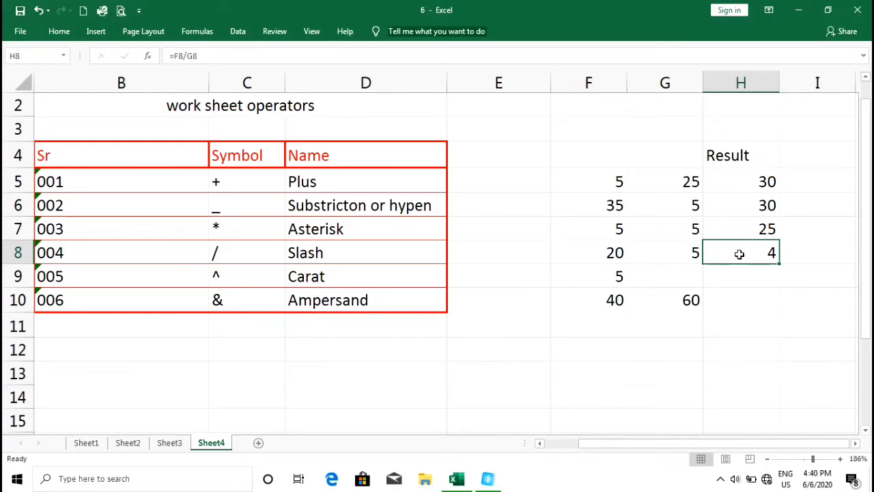
Square the value in F9 by entering the exponent formula =F9^2 in the Result cell H9
click(619, 276)
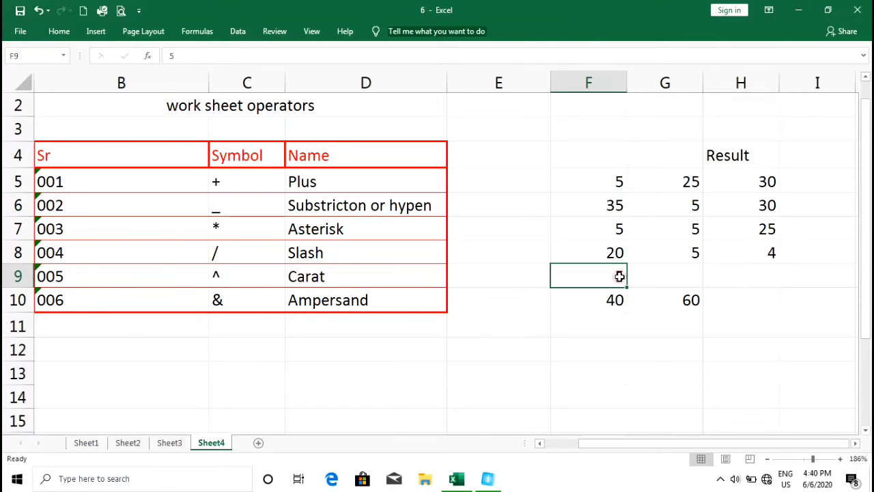
click(725, 273)
text(=)
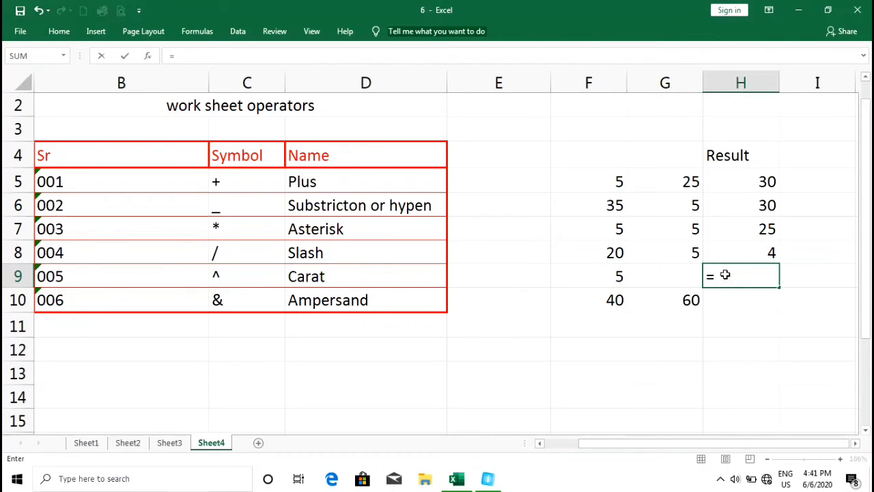
click(621, 276)
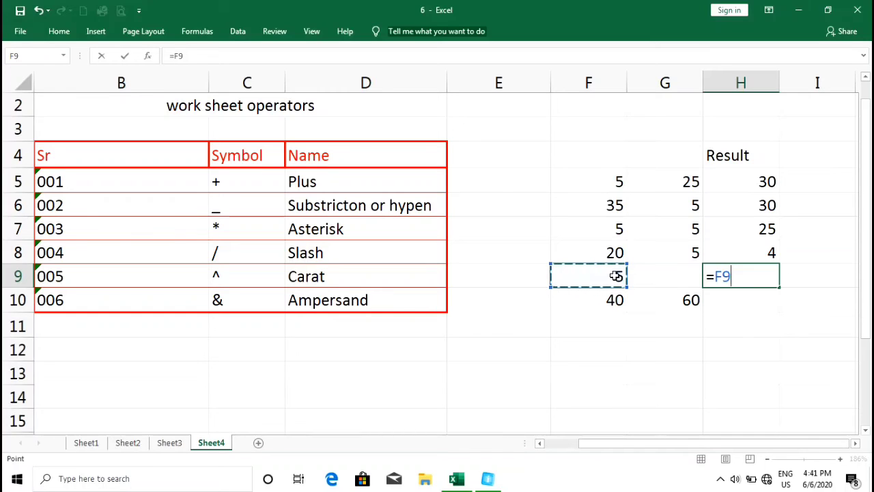
text(^)
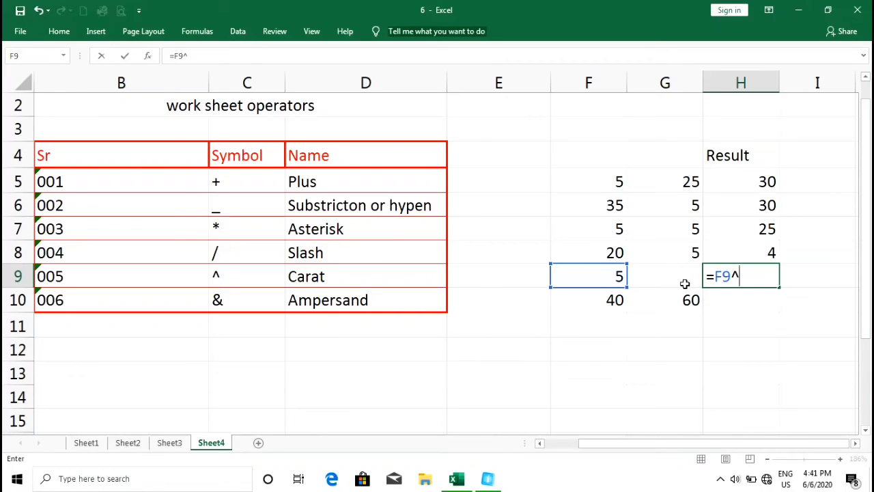
text(2)
key(ctrl+Return)
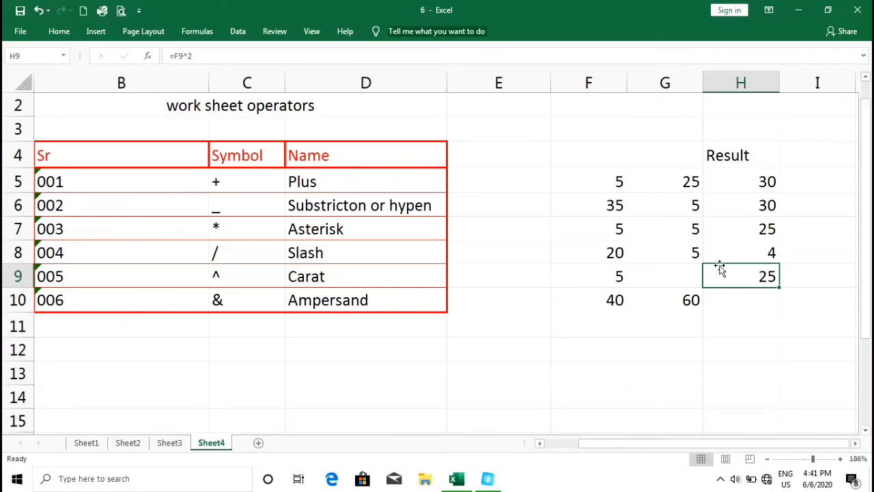
Join the values of F10 and G10 by entering the ampersand formula =F10&G10 in the Result cell H10
click(726, 301)
text(=)
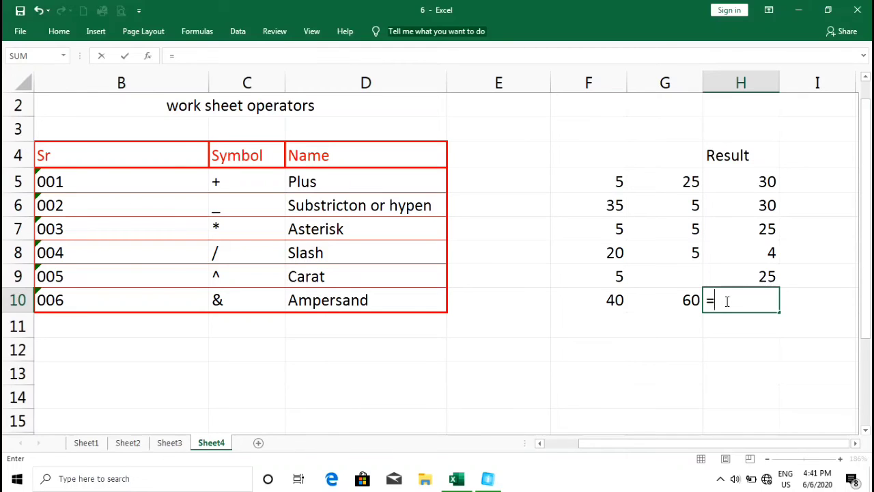
click(612, 298)
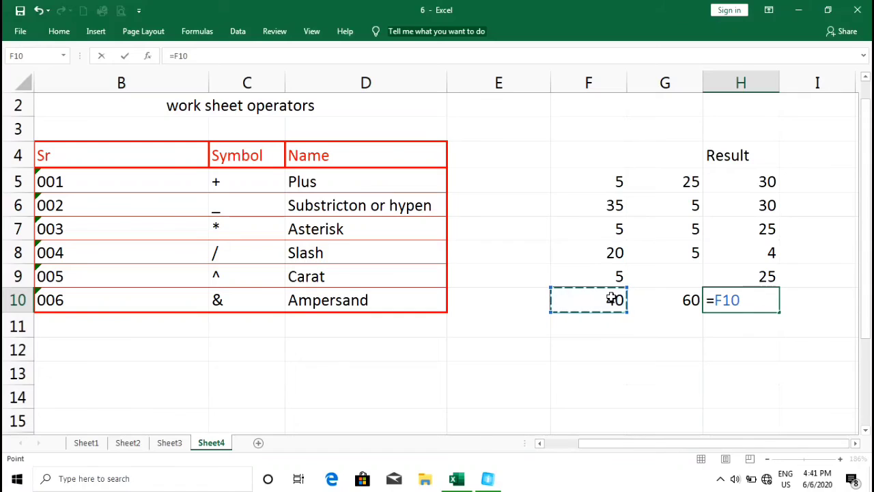
text(&)
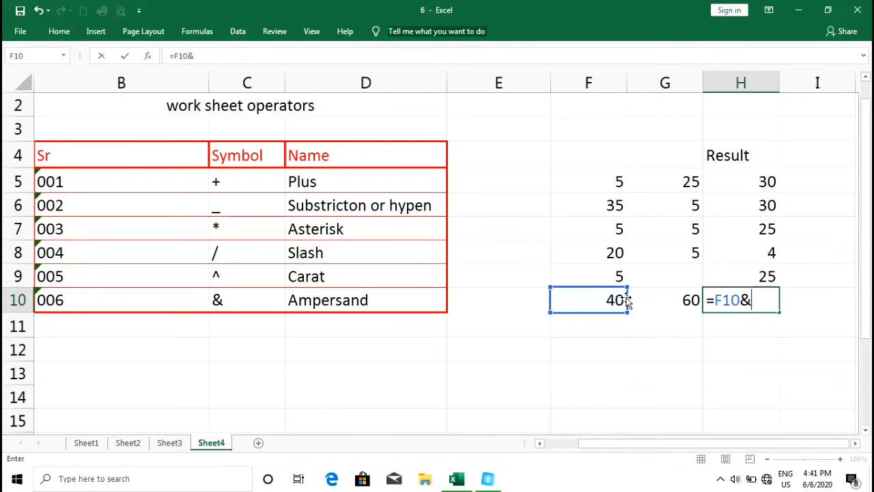
click(688, 300)
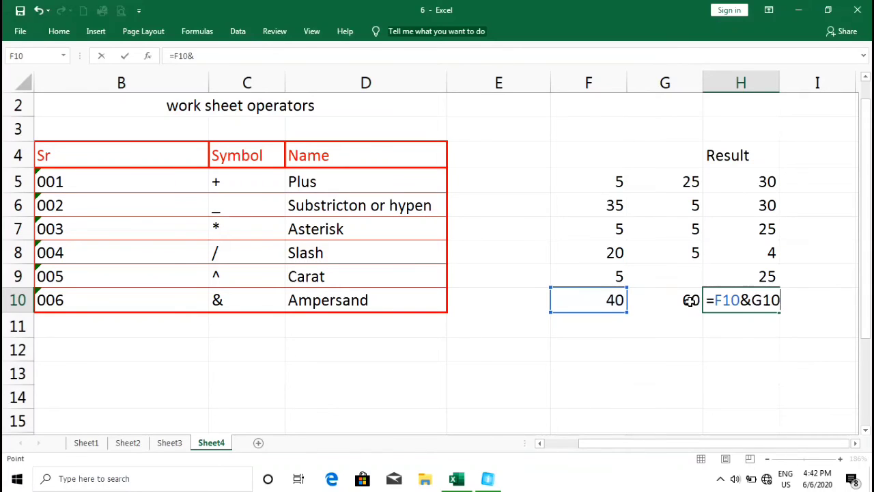
key(ctrl+Return)
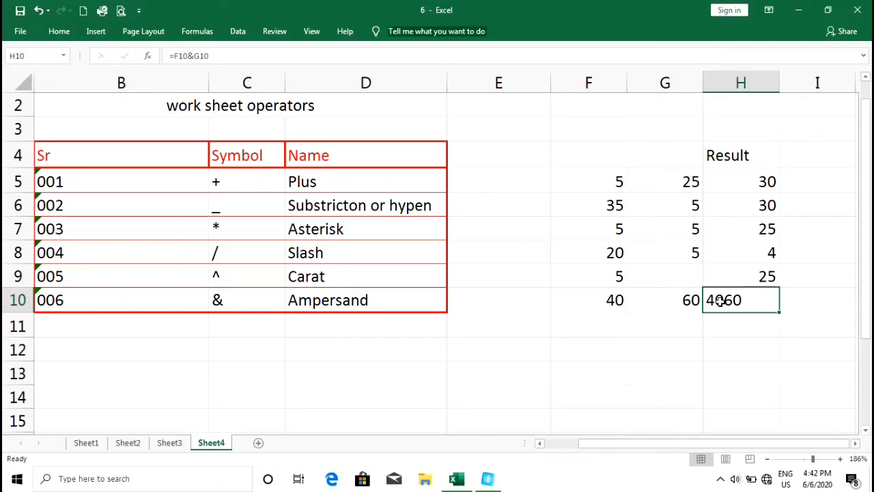
Undo the ampersand formula entry in the Result cell H10
click(800, 295)
key(ctrl+z)
click(461, 152)
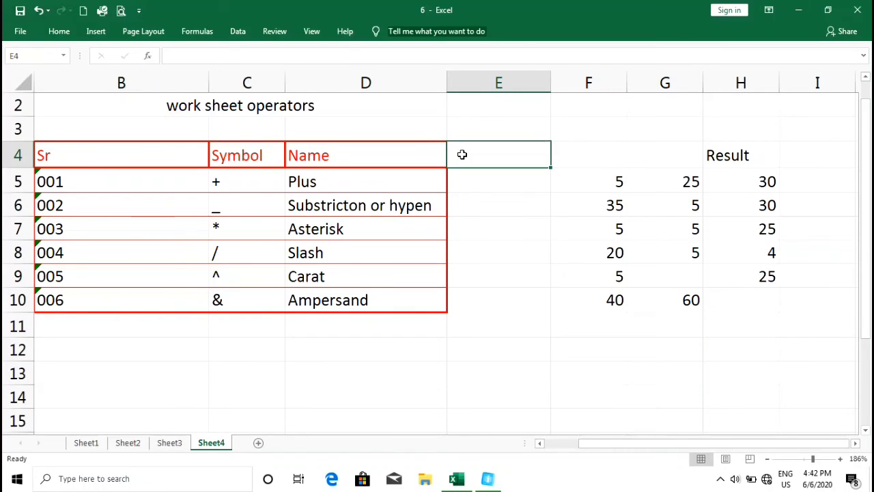
click(396, 154)
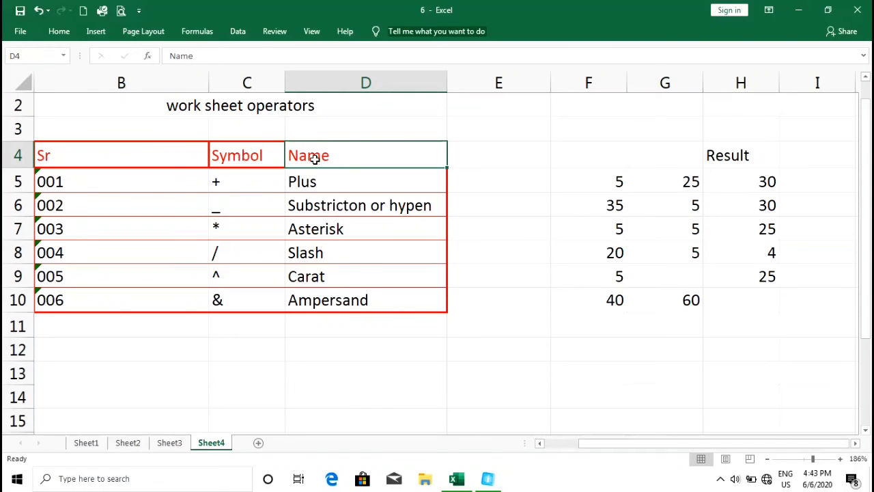
click(712, 156)
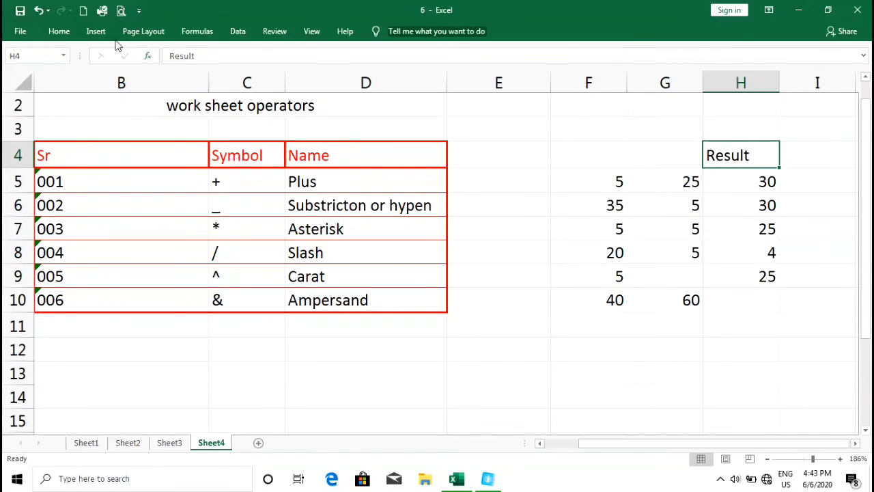
click(59, 31)
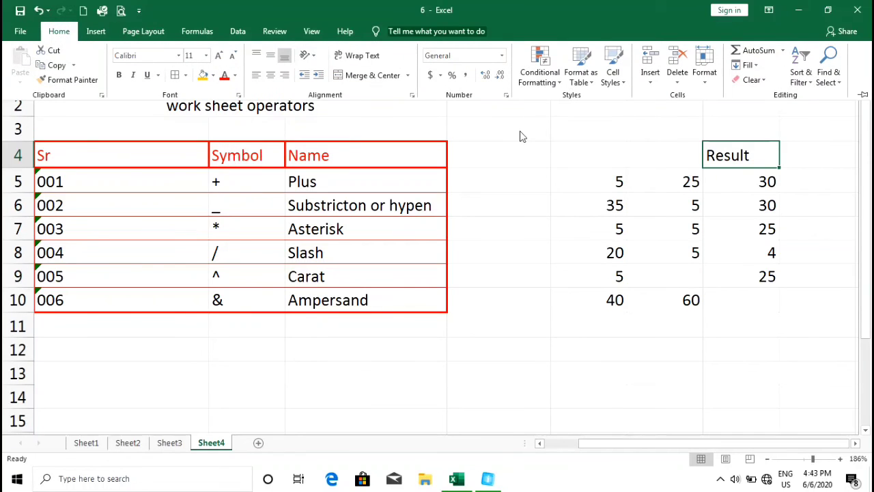
click(483, 159)
Copy the formatting of the Name header in D4 to the Result header in H4 with Format Painter
click(347, 156)
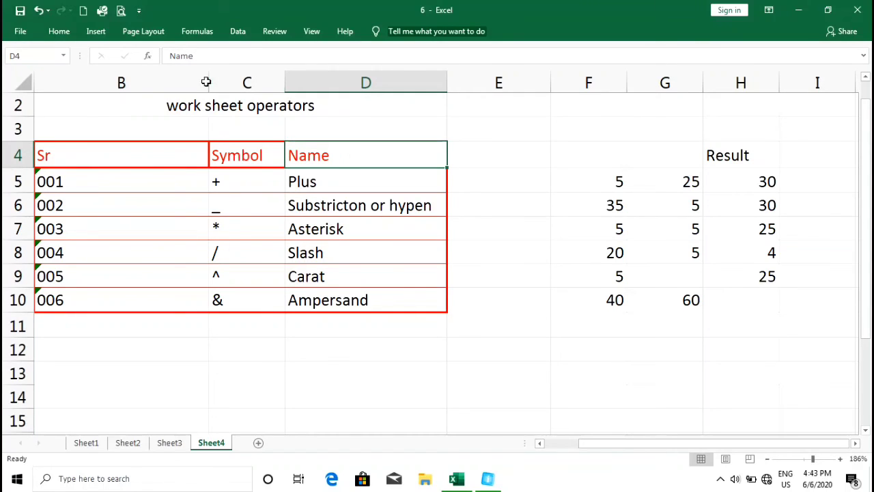
click(58, 32)
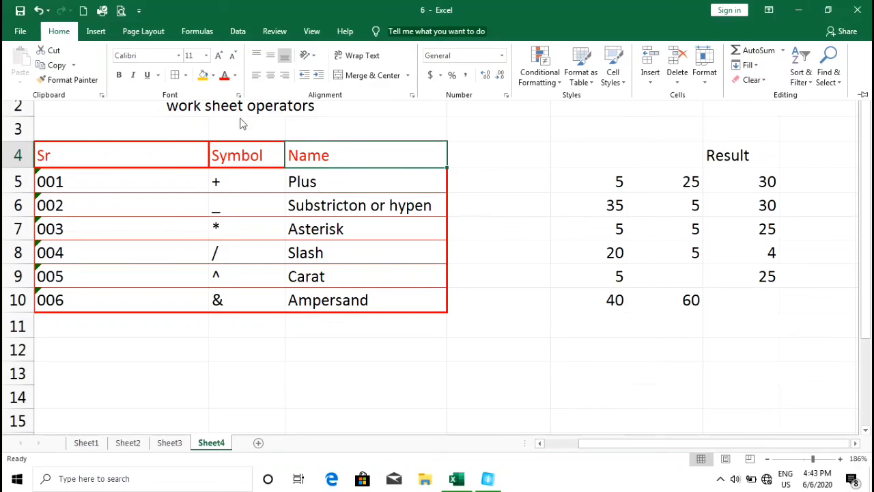
click(71, 80)
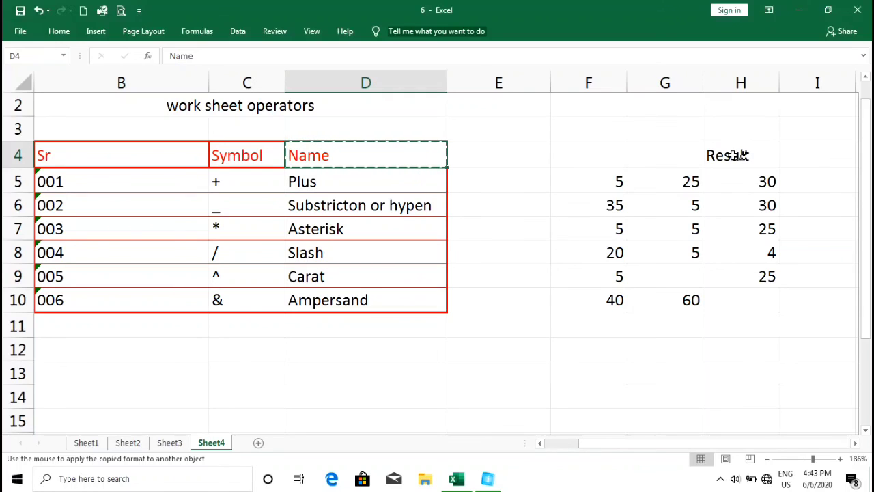
click(741, 155)
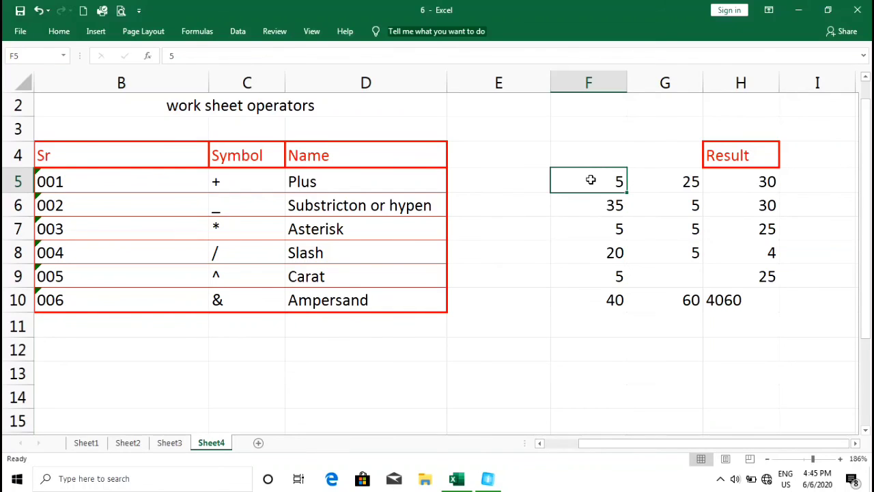
Copy the formatting of the operator table rows B5:D10 to the number and result range F5:H10 with Format Painter
drag(591, 179, 732, 308)
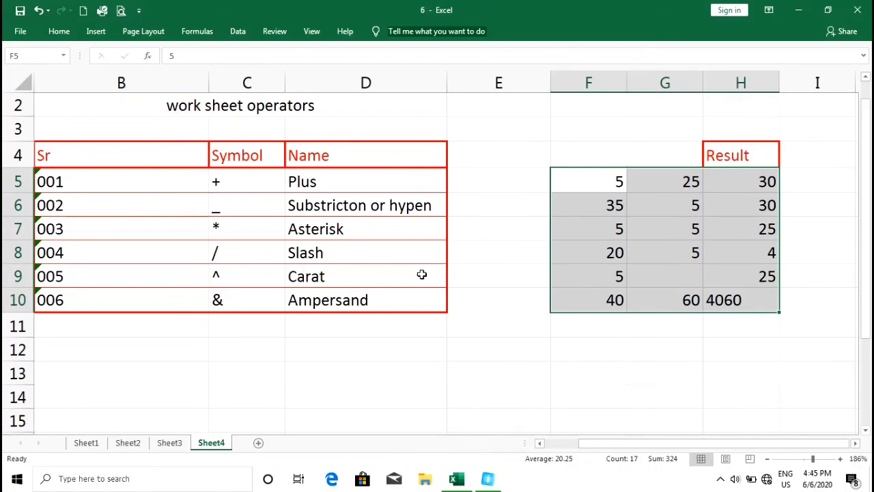
click(487, 284)
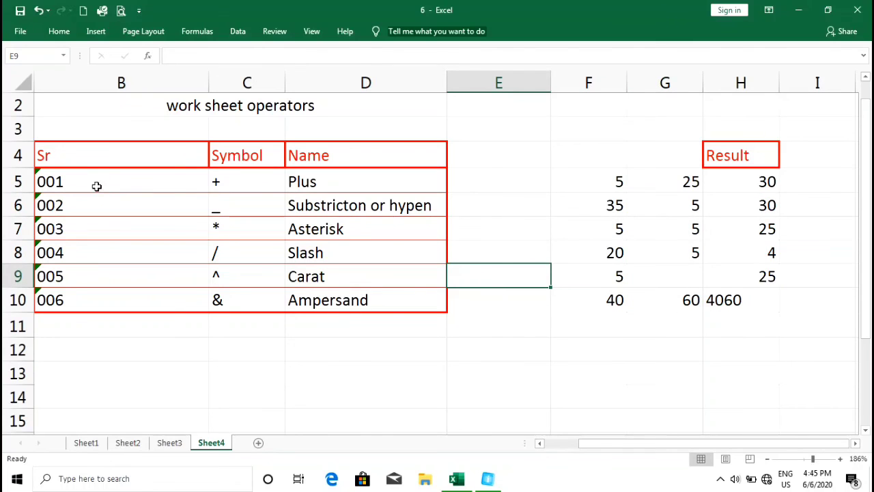
drag(88, 181, 386, 301)
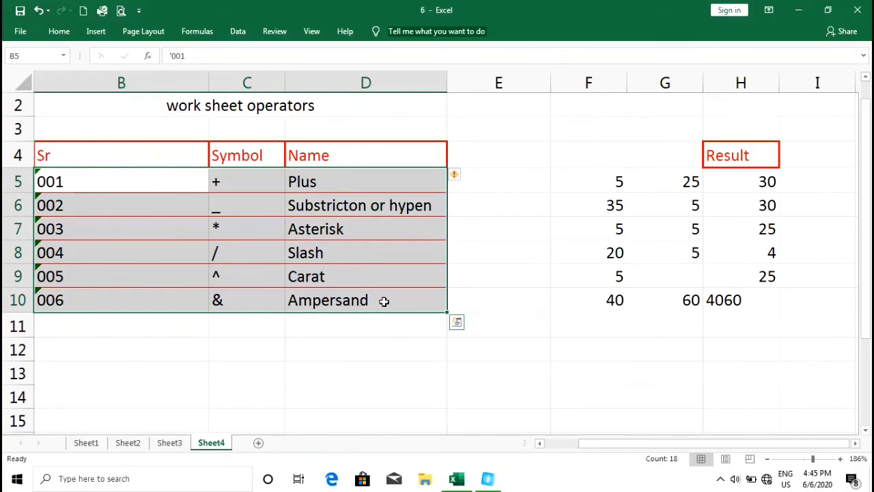
click(60, 32)
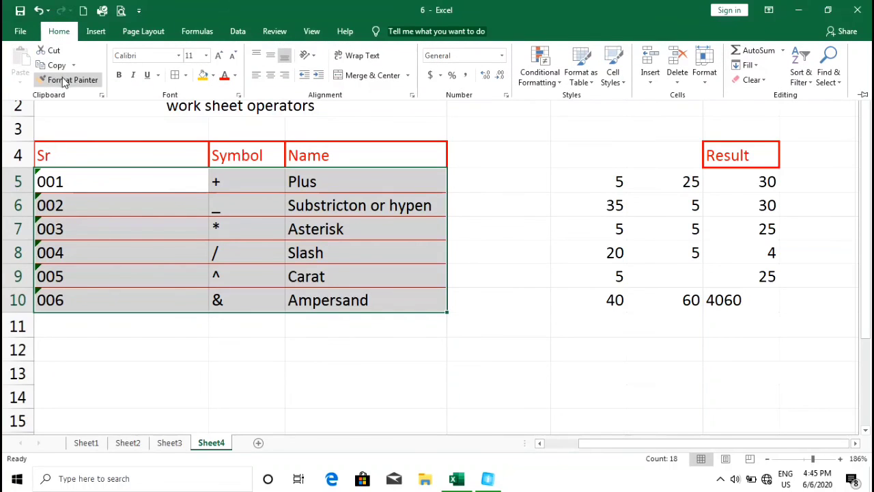
click(65, 80)
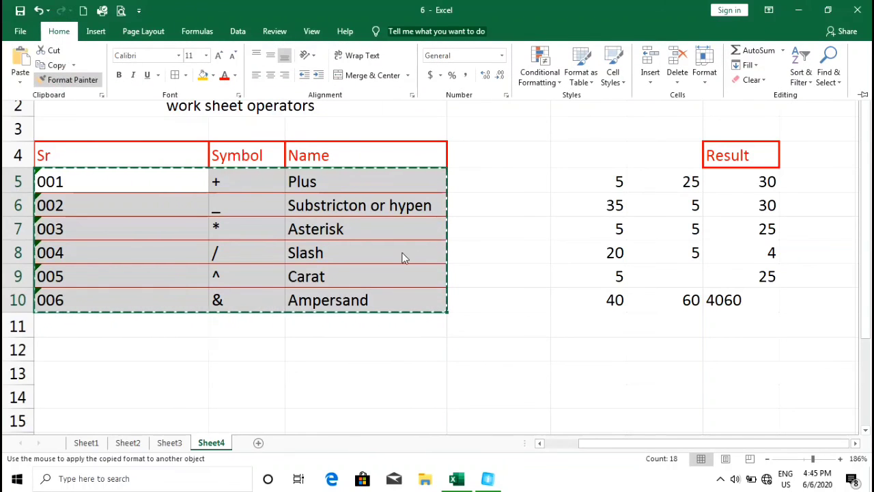
click(601, 182)
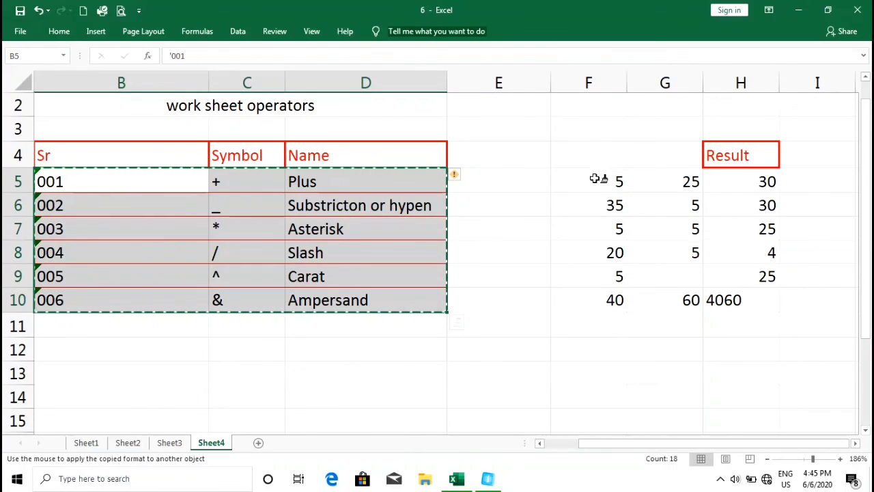
click(579, 174)
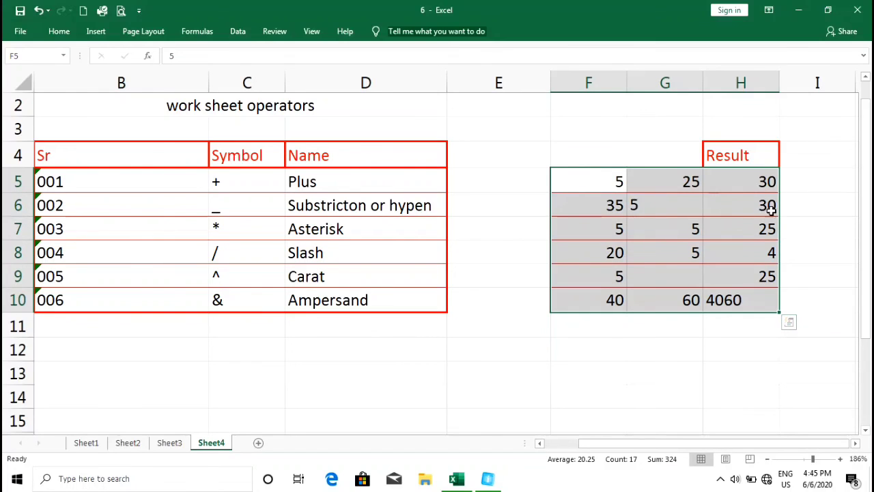
click(800, 204)
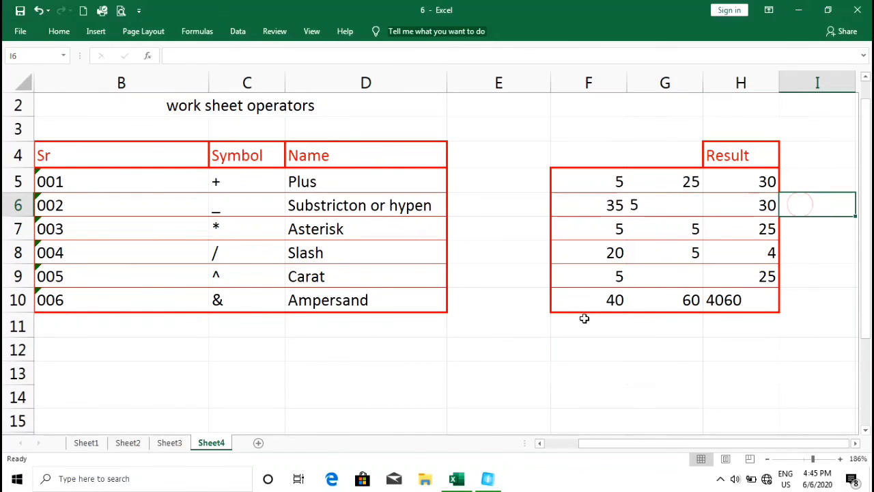